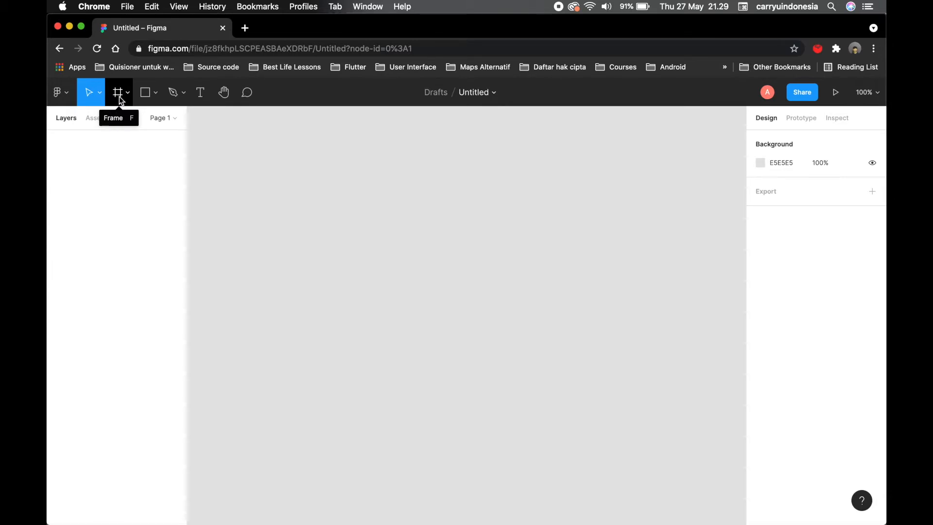
pyautogui.click(156, 96)
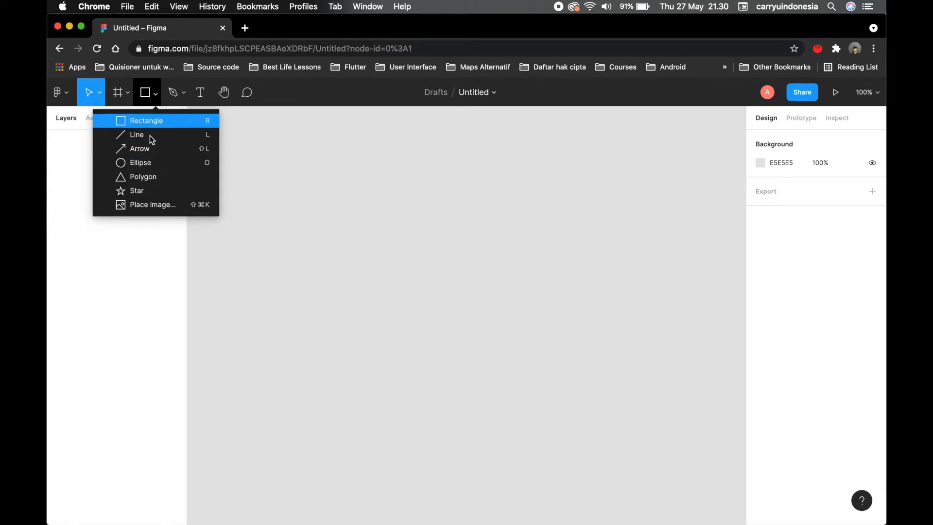
pyautogui.click(179, 96)
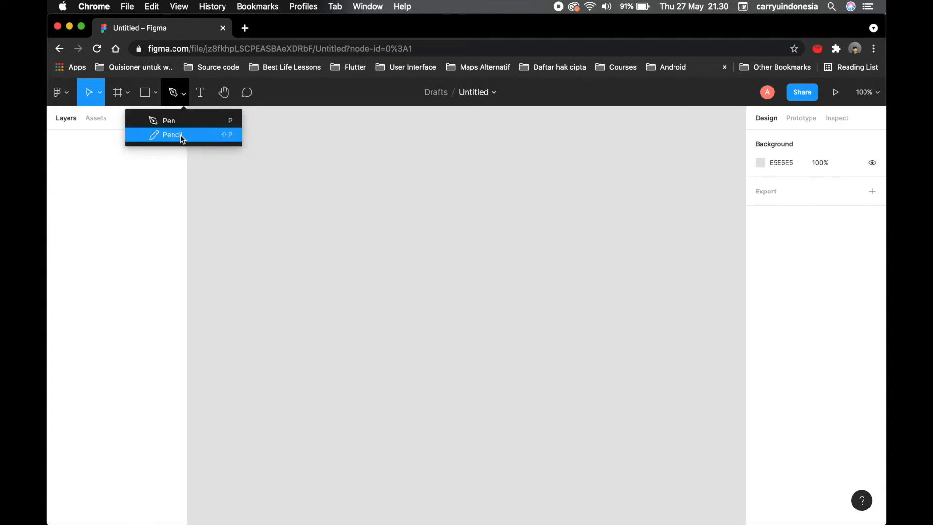
pyautogui.click(185, 93)
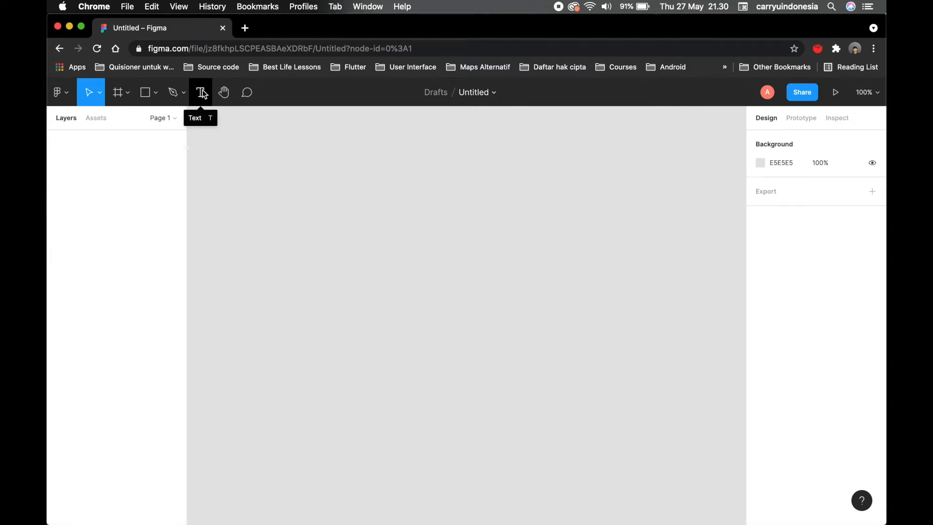
pyautogui.click(223, 91)
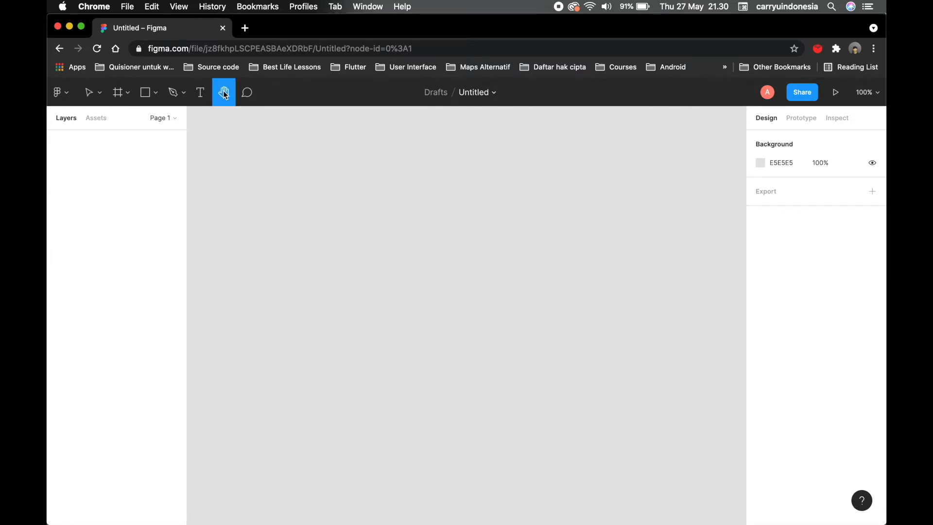
pyautogui.moveTo(404, 179); pyautogui.dragTo(423, 192)
pyautogui.press('v')
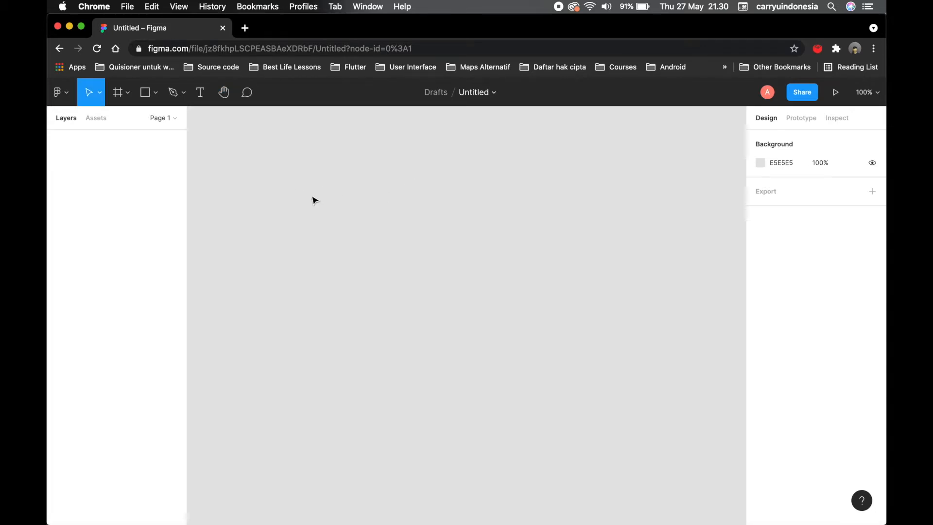
# Step: Add a text layer reading "Hallo" in the upper part of the empty canvas
pyautogui.press('t')
pyautogui.click(311, 196)
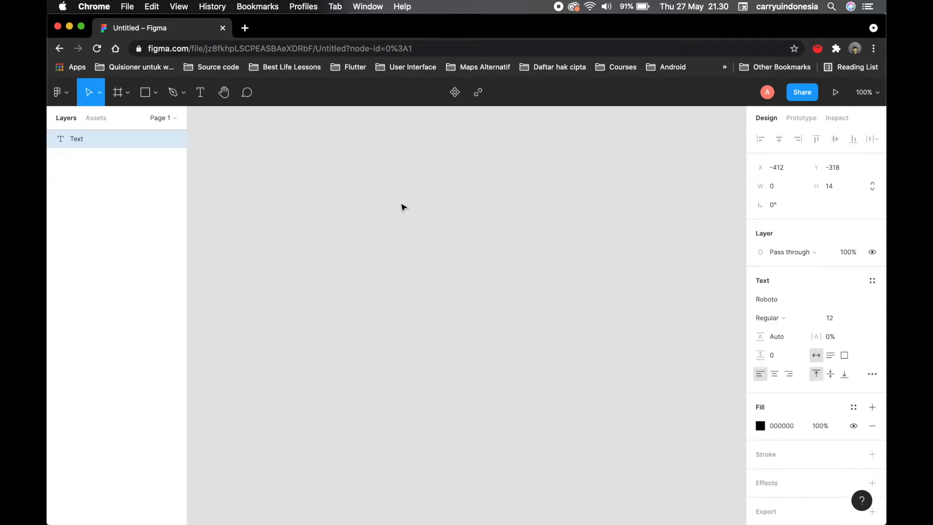
pyautogui.write('Hallo')
pyautogui.press('Escape')
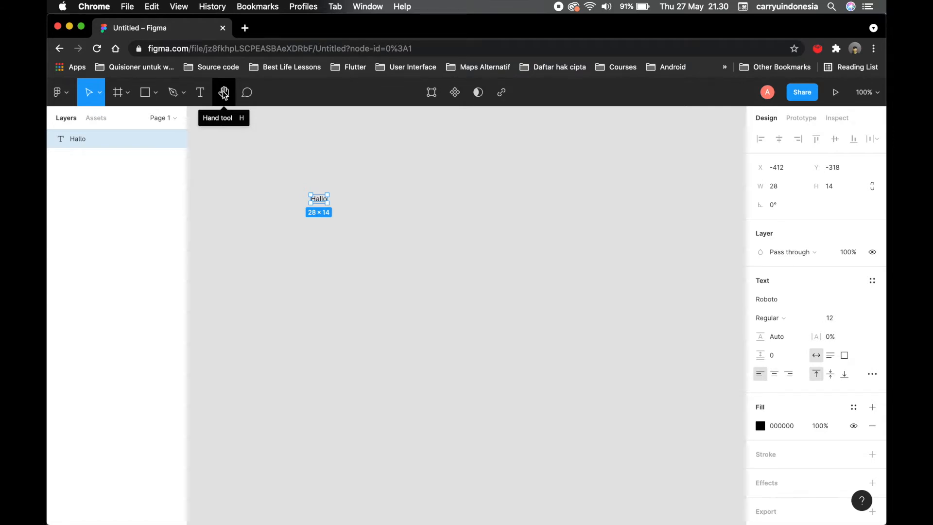
# Step: Post a comment on the "Hallo" text reading "Hurufnya salah" with the sweat_smile emoji
pyautogui.press('h')
pyautogui.moveTo(281, 157); pyautogui.dragTo(371, 171)
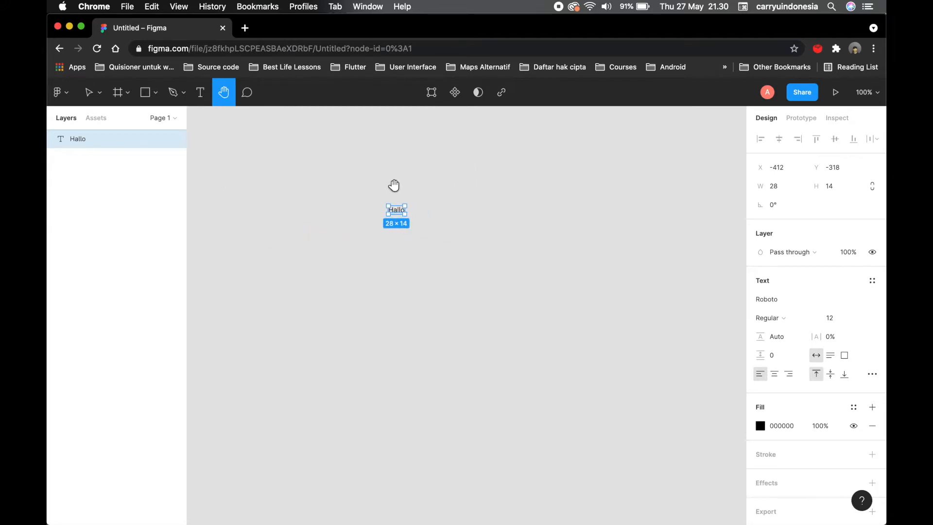
pyautogui.click(247, 92)
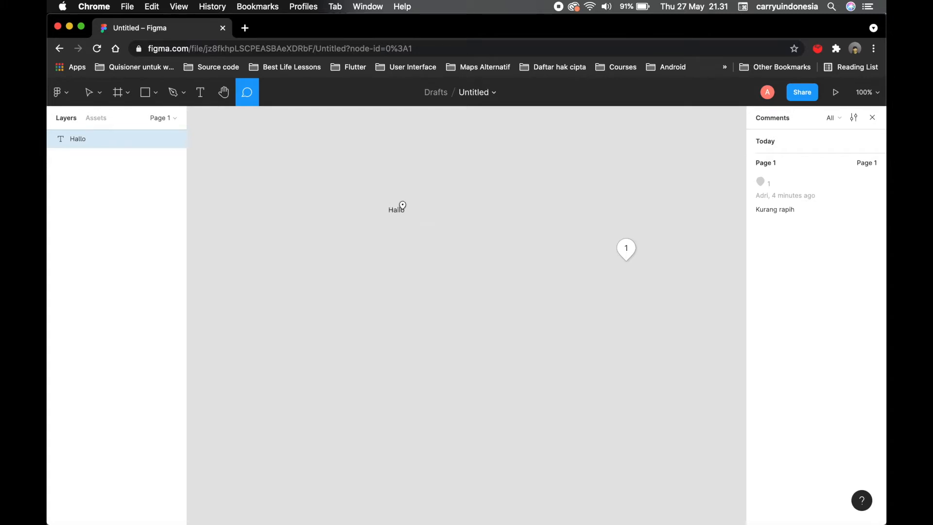
pyautogui.click(402, 206)
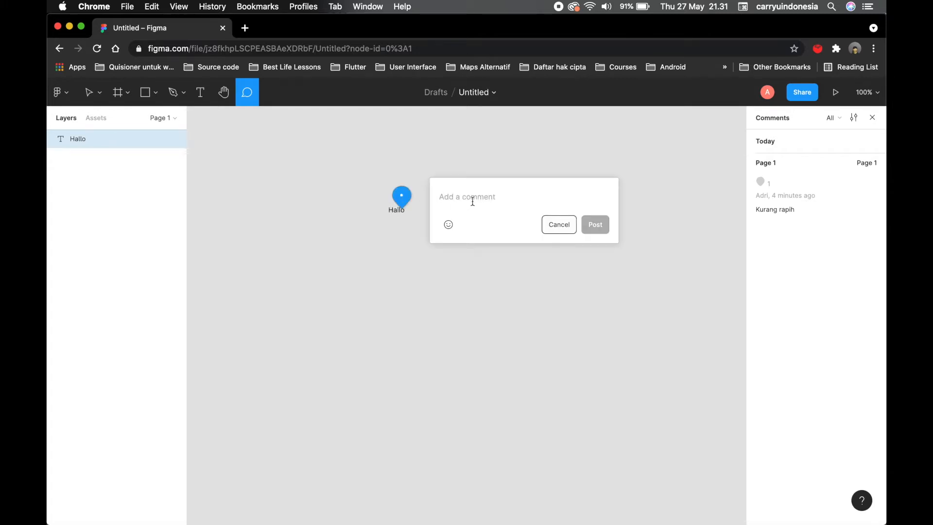
pyautogui.write('Hur')
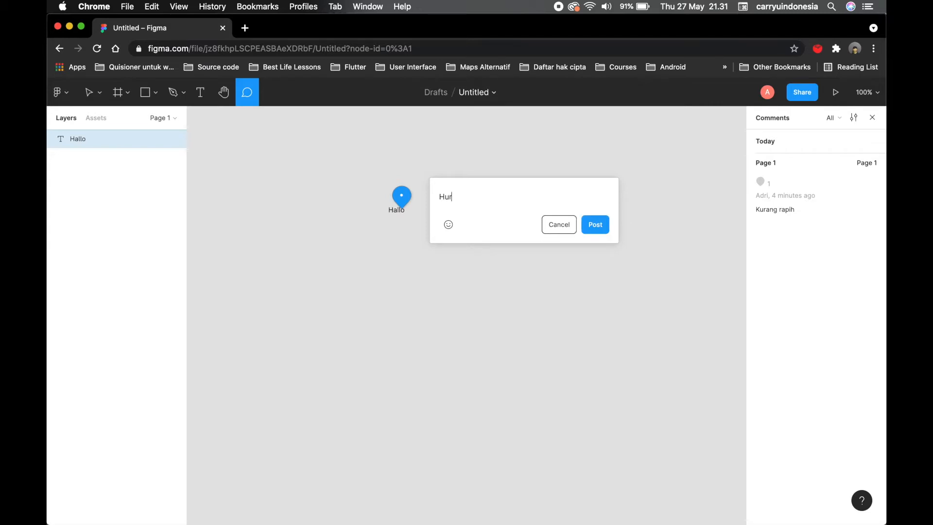
pyautogui.write('ufnya salah')
pyautogui.click(449, 225)
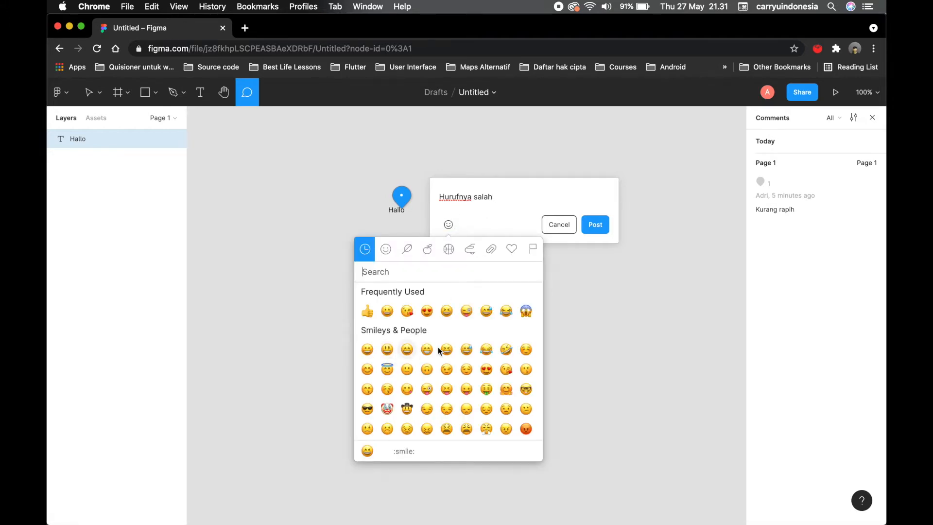
pyautogui.click(487, 314)
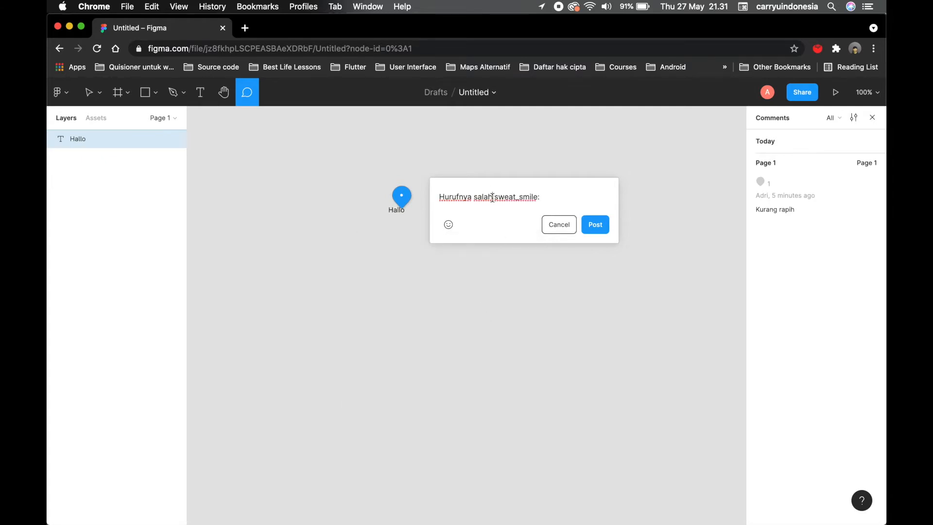
pyautogui.click(594, 227)
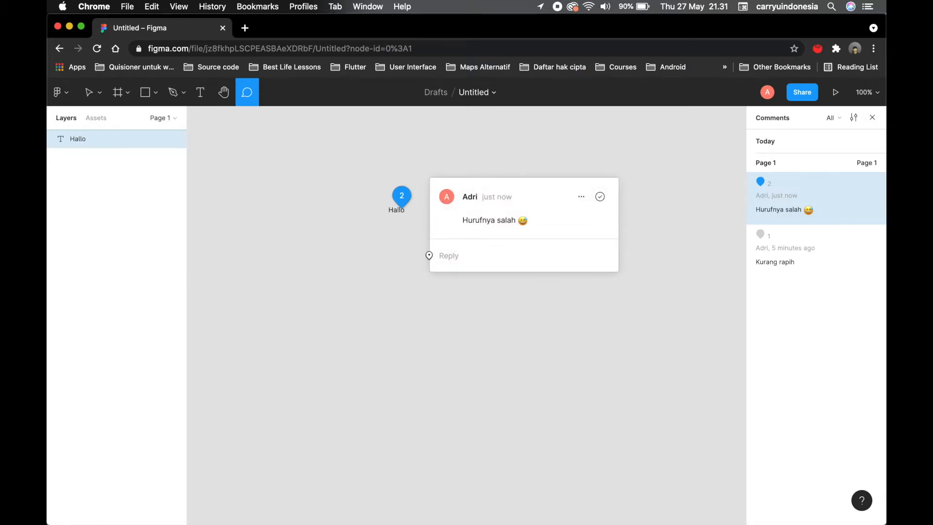
# Step: Reply "okeee" to the new comment, view the reply's options, and leave comment mode
pyautogui.click(453, 259)
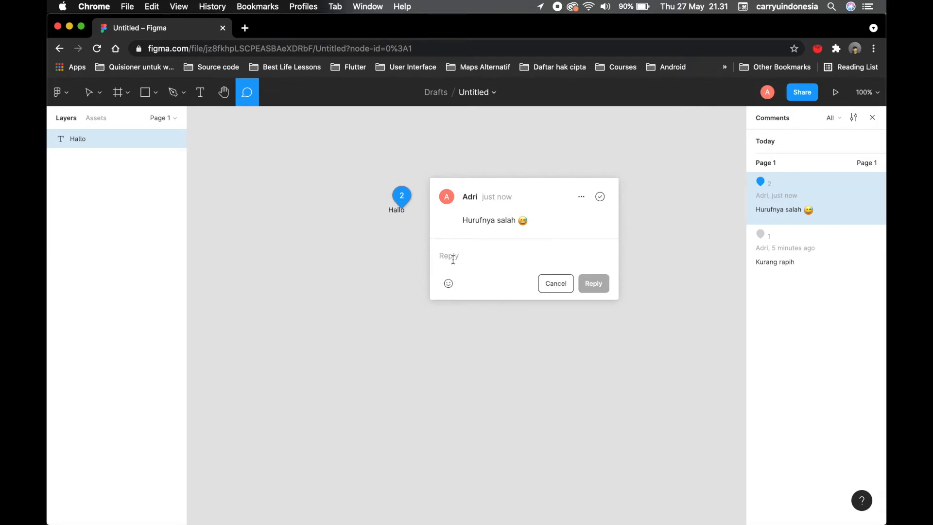
pyautogui.write('okeee')
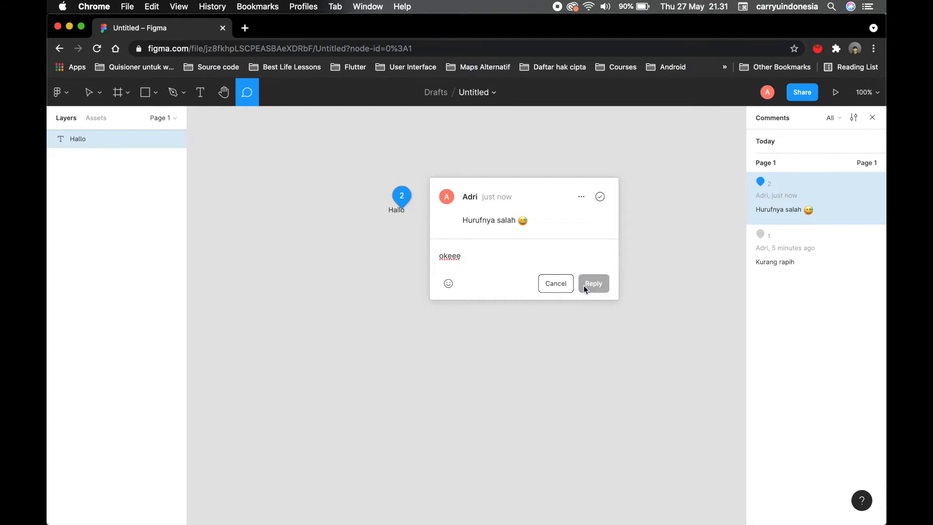
pyautogui.click(584, 285)
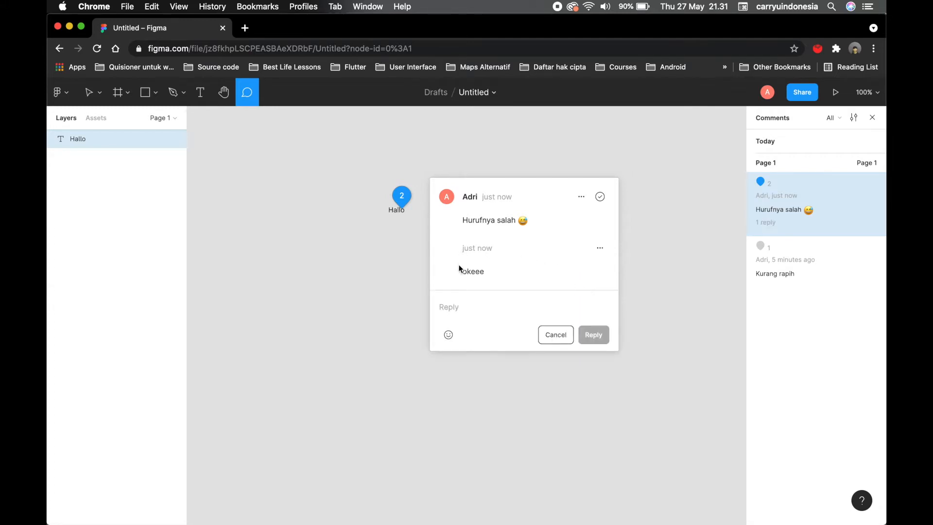
pyautogui.click(604, 251)
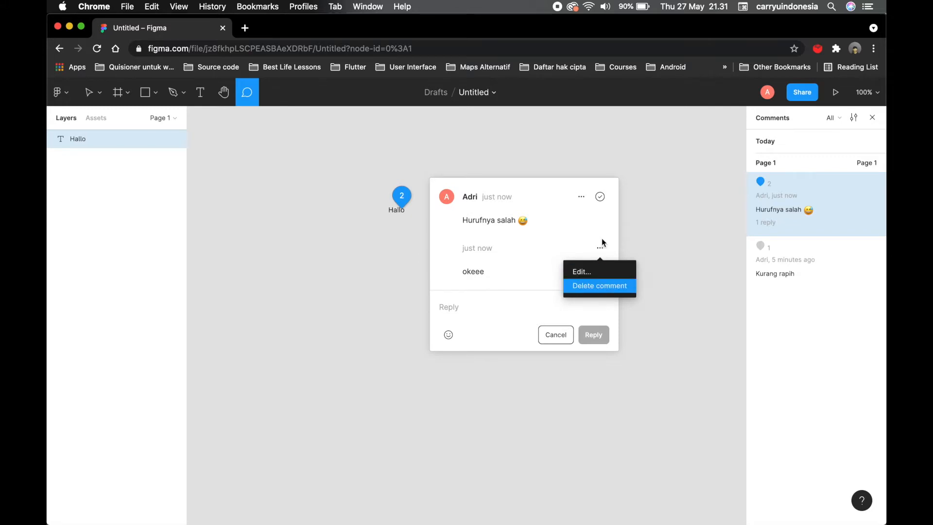
pyautogui.click(514, 188)
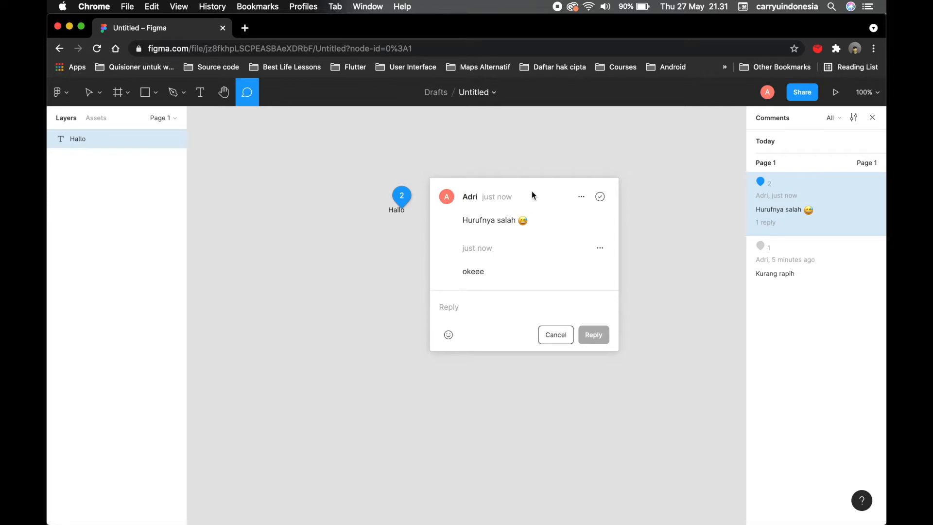
pyautogui.click(594, 138)
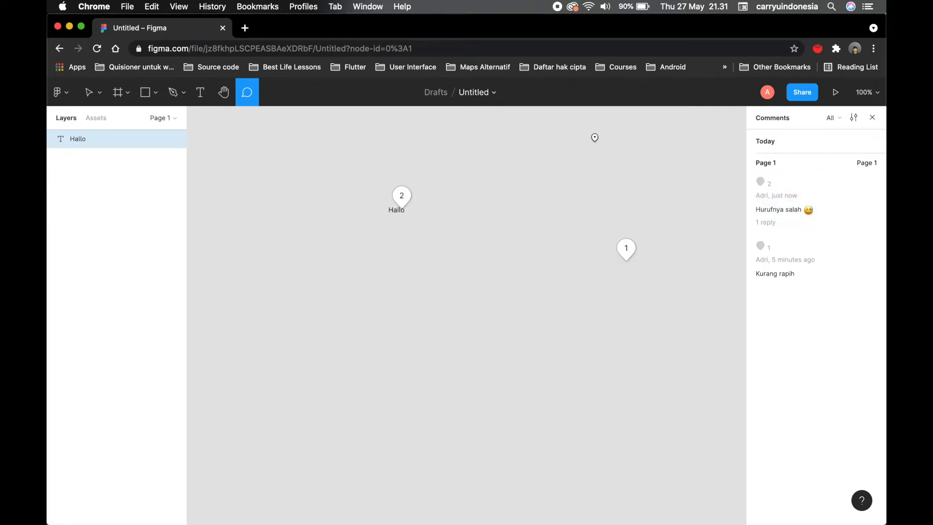
pyautogui.press('Escape')
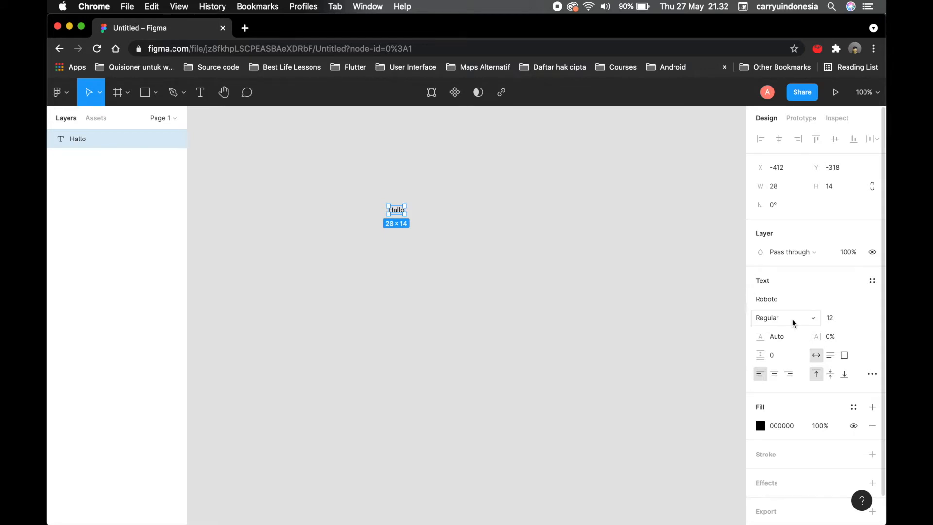
# Step: Set the letter spacing of the "Hallo" text to 10%
pyautogui.scroll(-2, 793, 322)
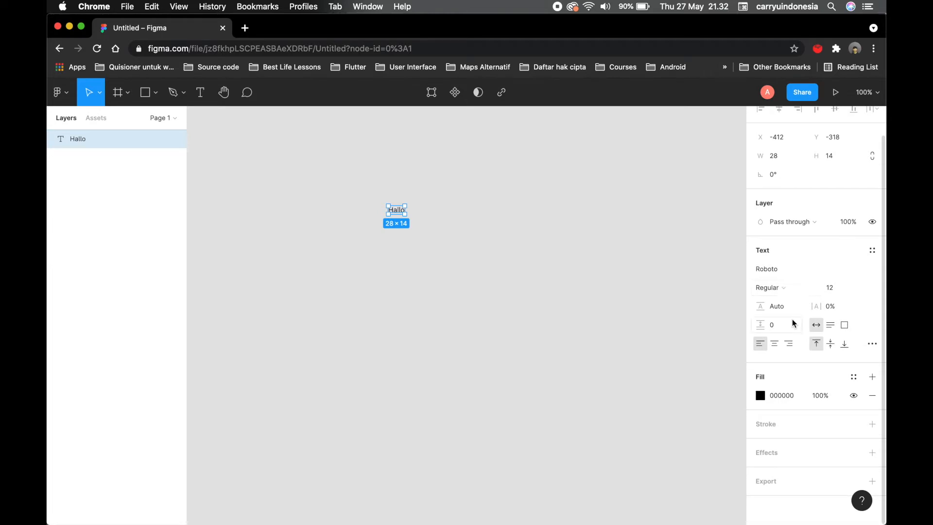
pyautogui.scroll(2, 793, 322)
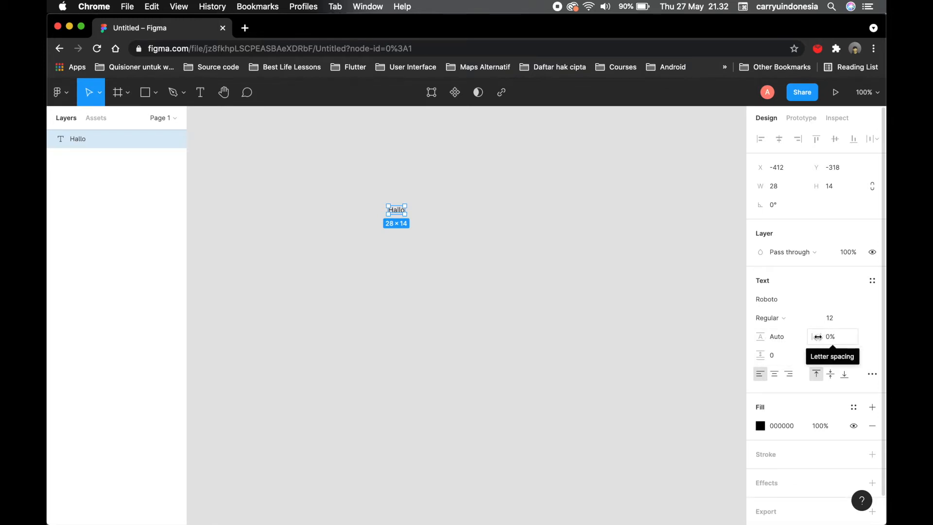
pyautogui.click(818, 337)
pyautogui.write('10')
pyautogui.press('Return')
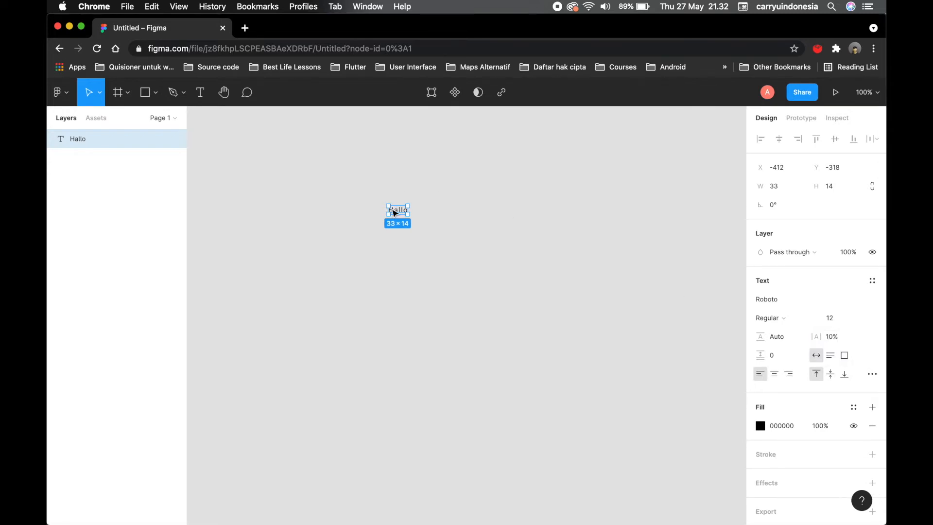
# Step: Set the letter spacing of the "Hallo" text to 100%
pyautogui.click(834, 339)
pyautogui.write('100')
pyautogui.press('Return')
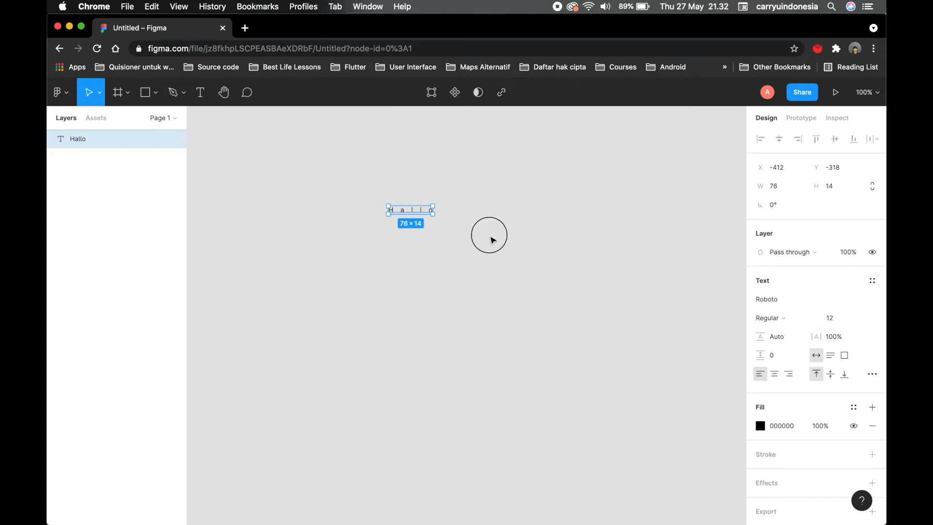
pyautogui.click(492, 240)
pyautogui.click(413, 210)
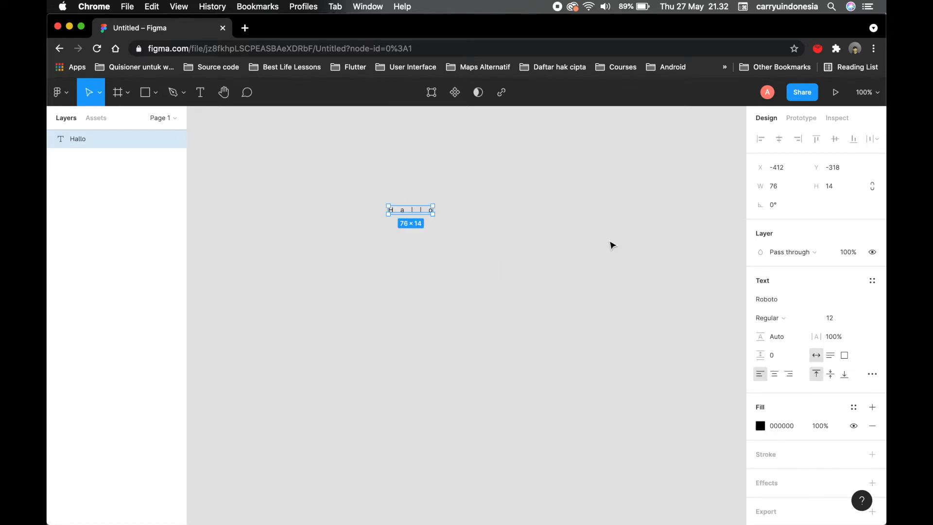
pyautogui.click(566, 253)
pyautogui.click(399, 210)
# Step: Place a 100 × 100 frame beside the "Hallo" text and move it to about X -287, Y -318
pyautogui.click(119, 93)
pyautogui.click(473, 185)
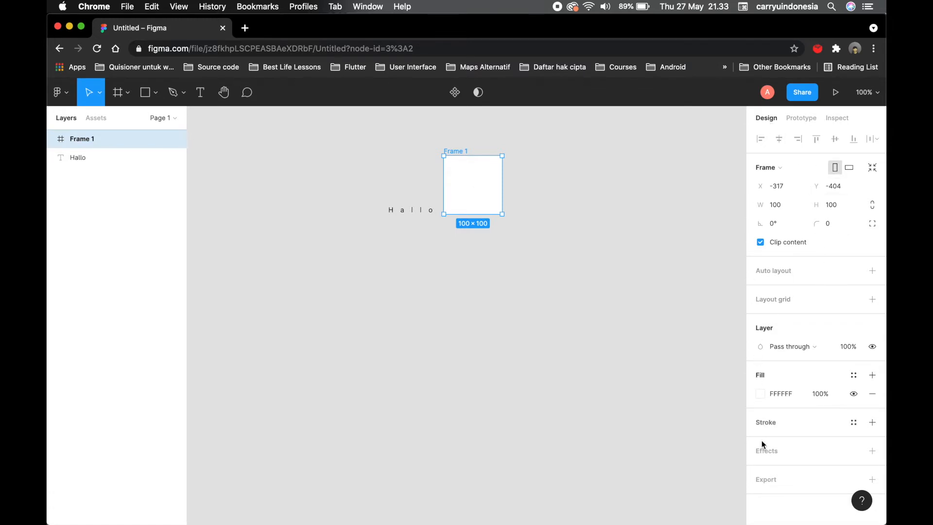
pyautogui.moveTo(458, 153); pyautogui.dragTo(477, 204)
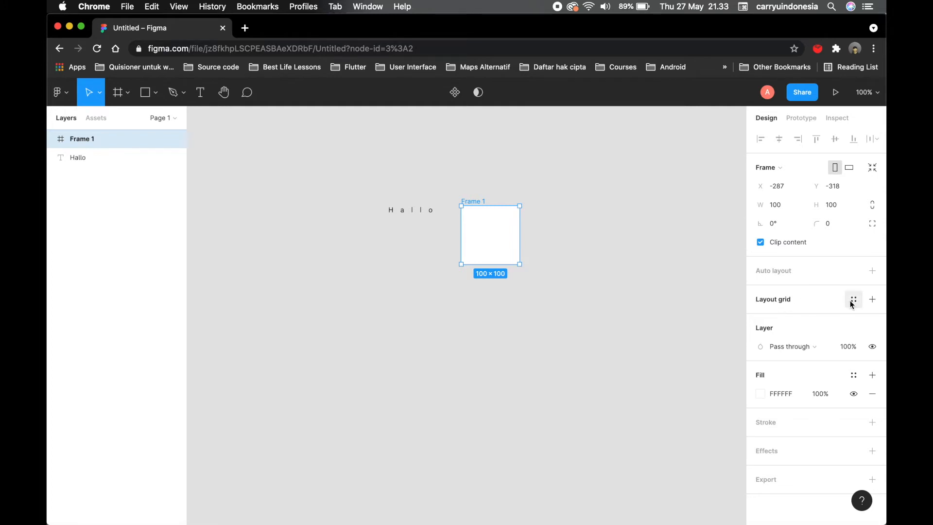
# Step: Add a layout grid to the 100 × 100 frame and change its type to Columns
pyautogui.scroll(5, 506, 225)
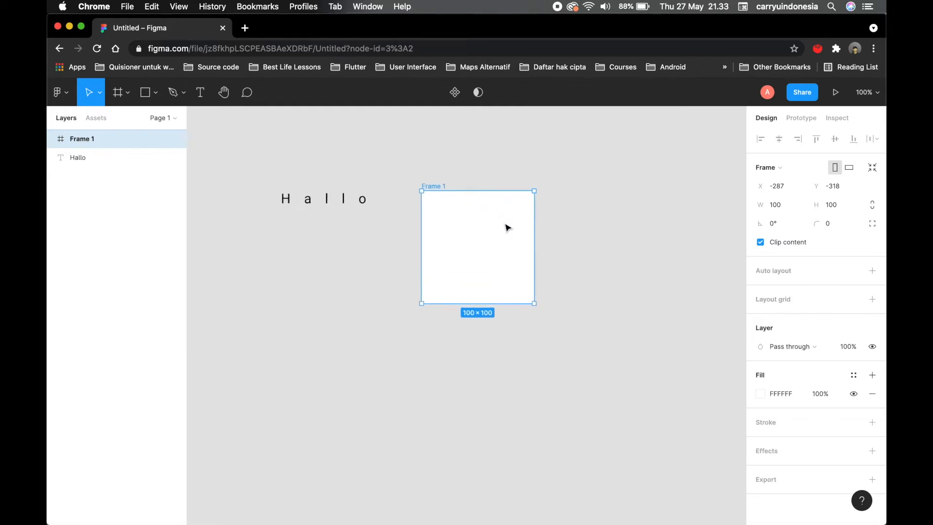
pyautogui.click(814, 302)
pyautogui.click(761, 319)
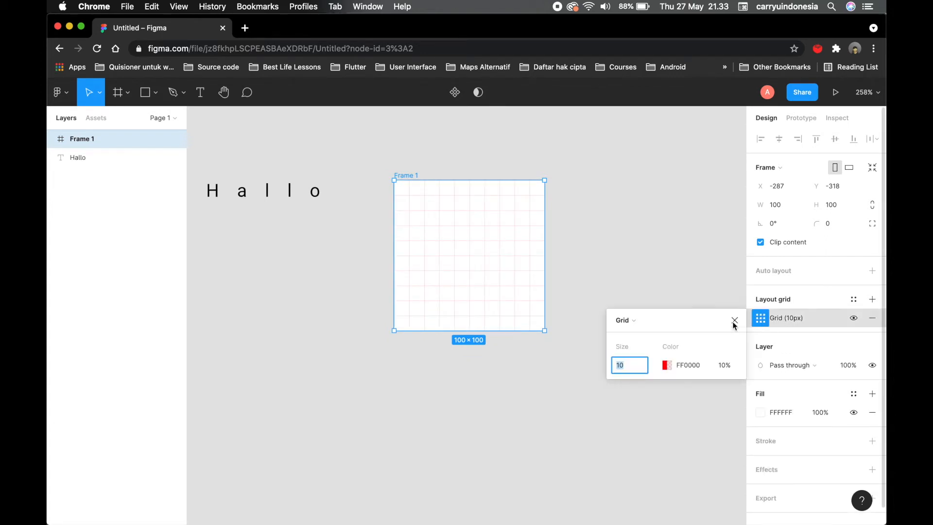
pyautogui.click(639, 320)
pyautogui.click(641, 333)
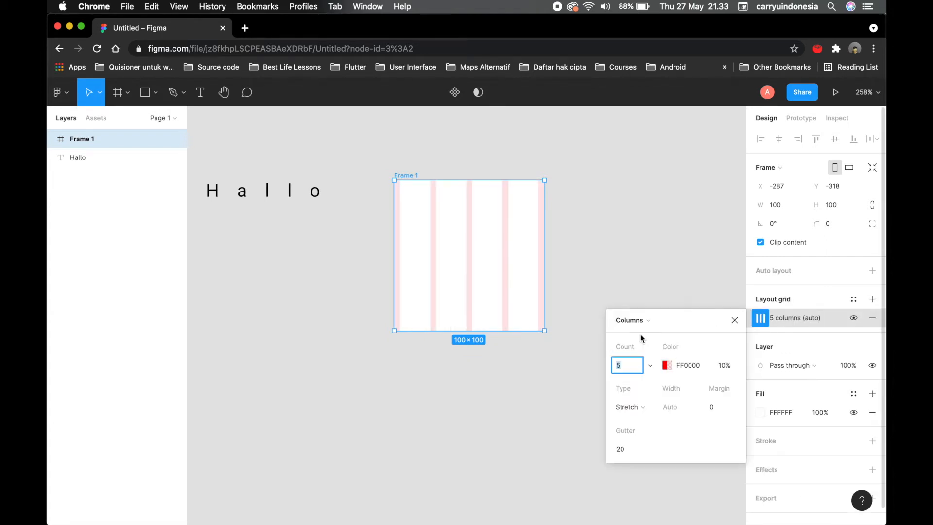
# Step: Set the layout grid's column count to 10
pyautogui.click(634, 367)
pyautogui.write('10')
pyautogui.press('Return')
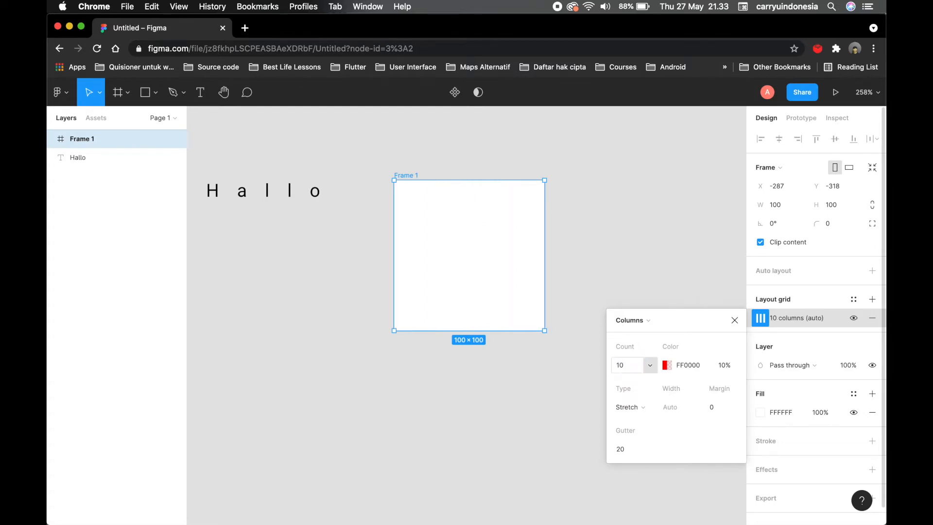
# Step: Set the layout grid's column count to 3
pyautogui.click(620, 369)
pyautogui.write('3')
pyautogui.press('Return')
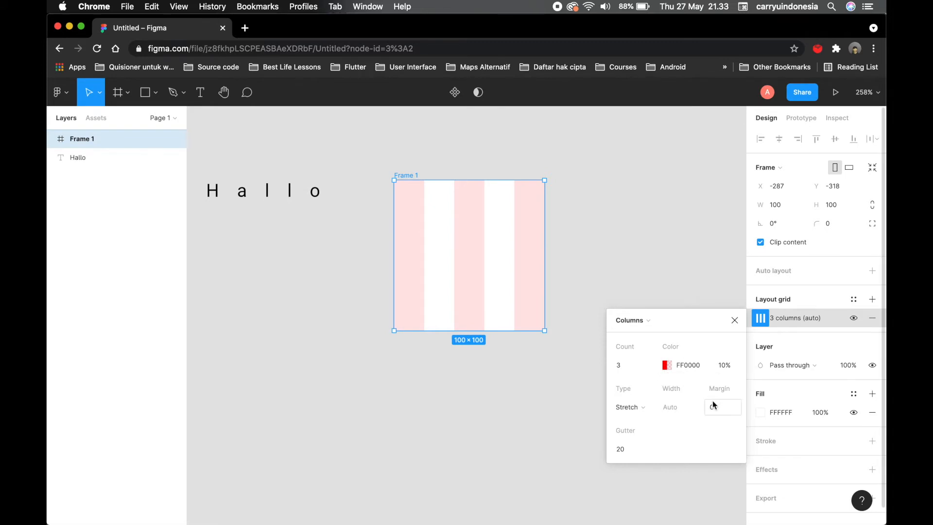
# Step: Try a gutter of 10 for the column grid and set it back to 20
pyautogui.click(627, 451)
pyautogui.write('10')
pyautogui.press('Return')
pyautogui.click(622, 449)
pyautogui.write('20')
pyautogui.press('Return')
# Step: Try the Right, Center and Left types for the column grid and set the type back to Stretch
pyautogui.click(625, 407)
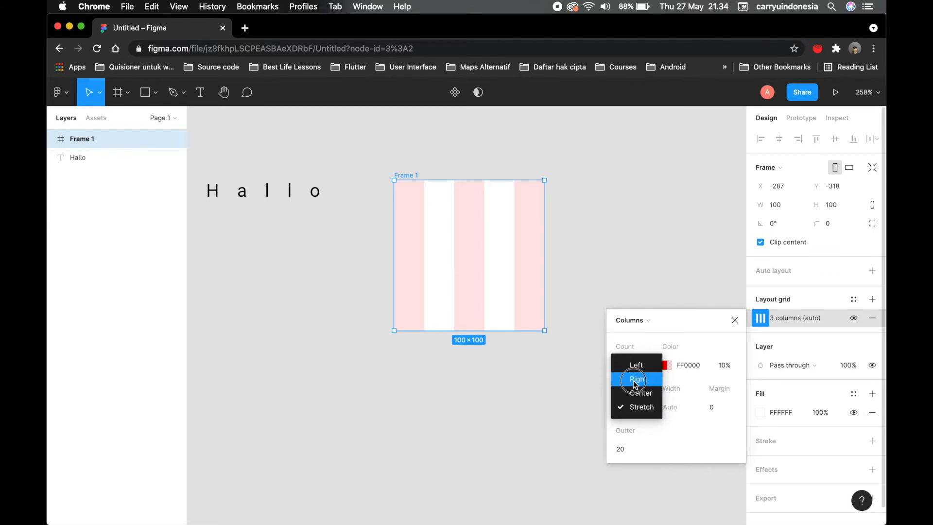
pyautogui.click(634, 379)
pyautogui.click(629, 408)
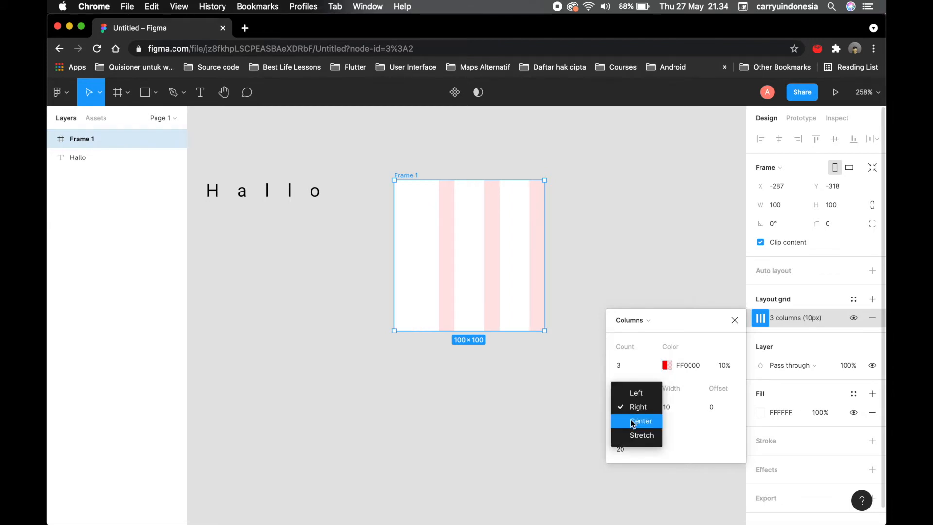
pyautogui.click(631, 421)
pyautogui.click(628, 420)
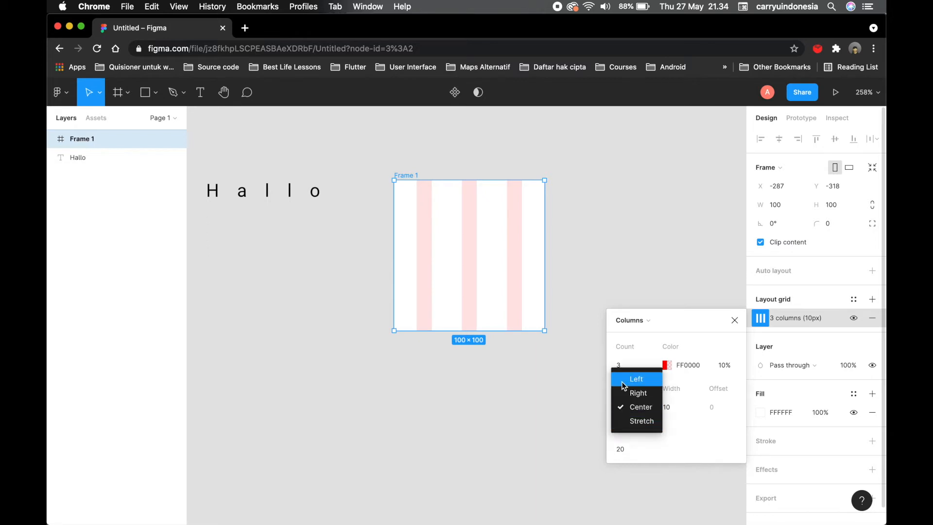
pyautogui.click(623, 393)
pyautogui.click(622, 404)
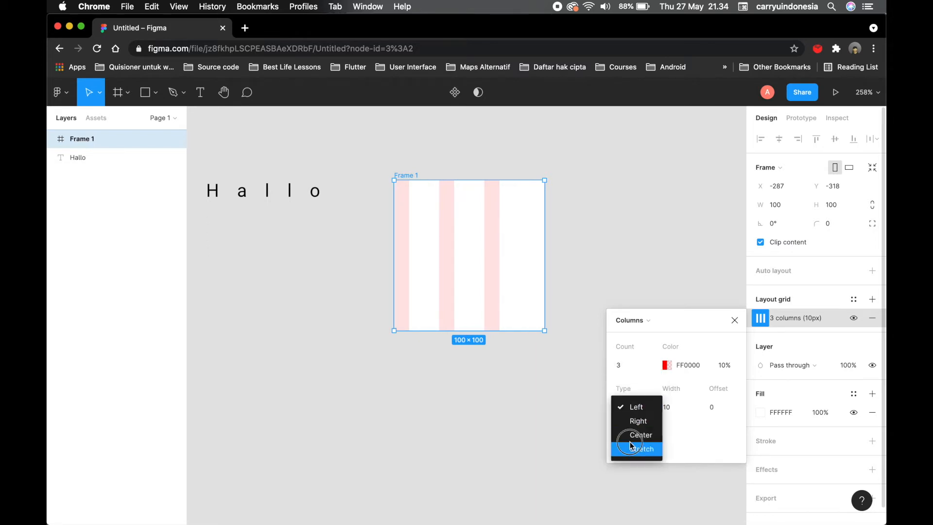
pyautogui.click(632, 435)
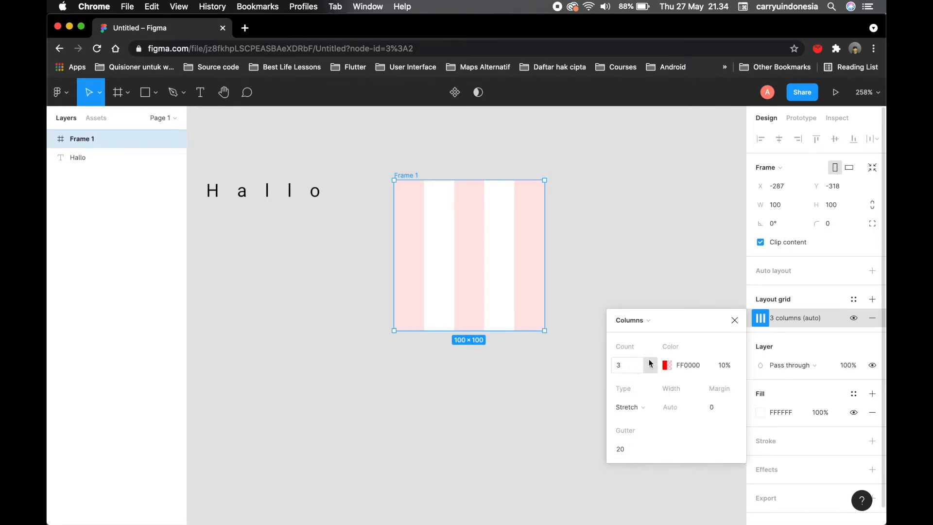
# Step: Close the column grid settings and remove the layout grid from the frame
pyautogui.click(733, 321)
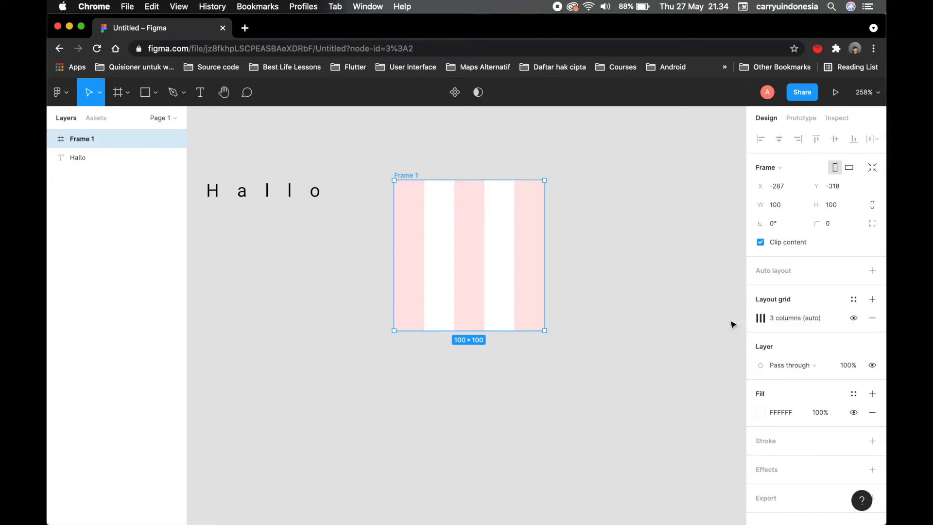
pyautogui.click(872, 320)
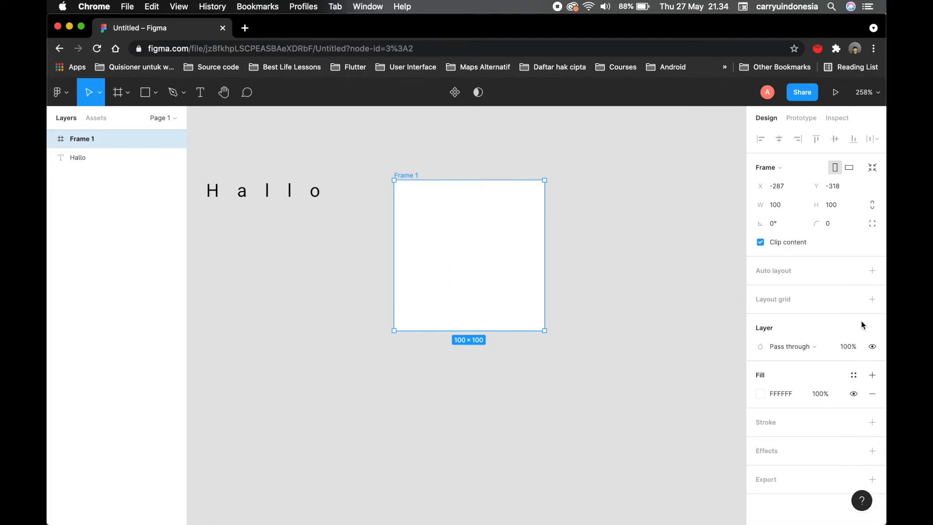
# Step: Try the Multiply blend mode on the frame's layer and set the blend mode to Normal
pyautogui.click(819, 349)
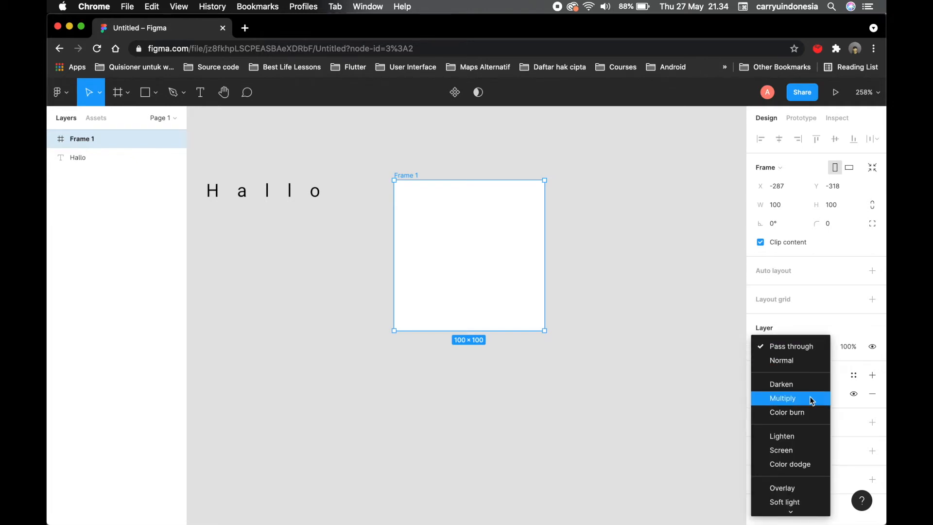
pyautogui.click(810, 395)
pyautogui.click(811, 348)
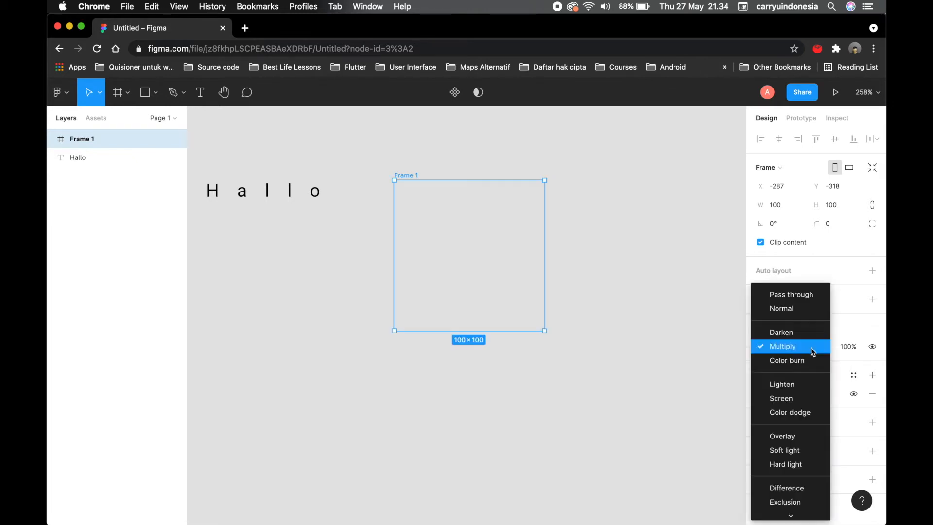
pyautogui.click(793, 306)
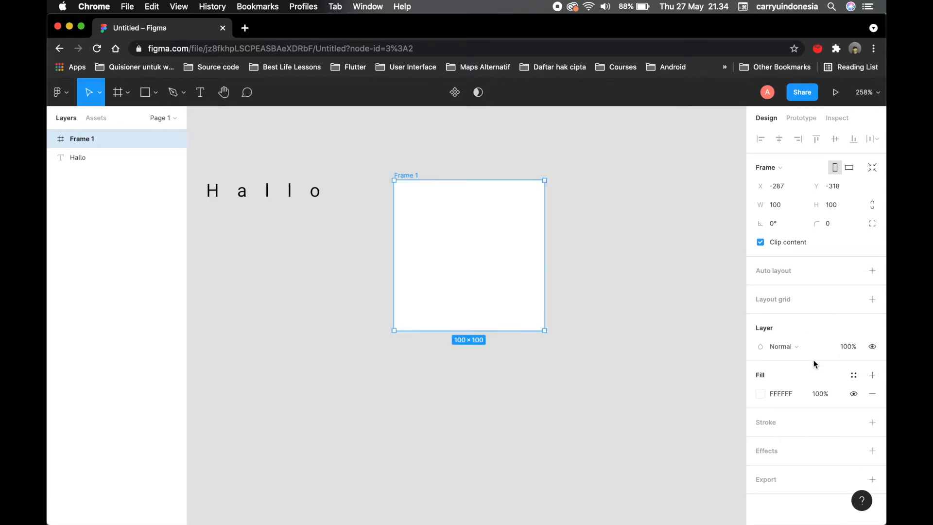
# Step: Change the frame's solid fill color to the dark red BA3C3C
pyautogui.click(761, 395)
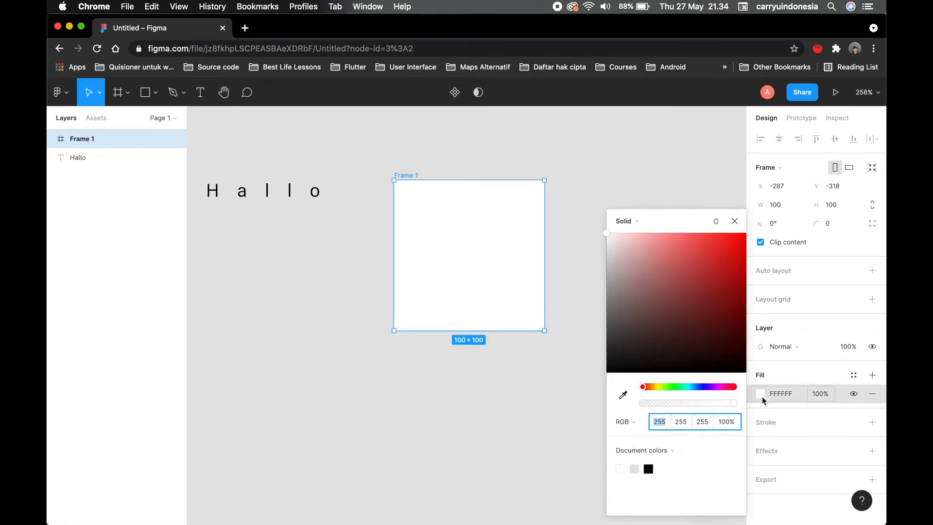
pyautogui.moveTo(670, 286); pyautogui.dragTo(702, 273)
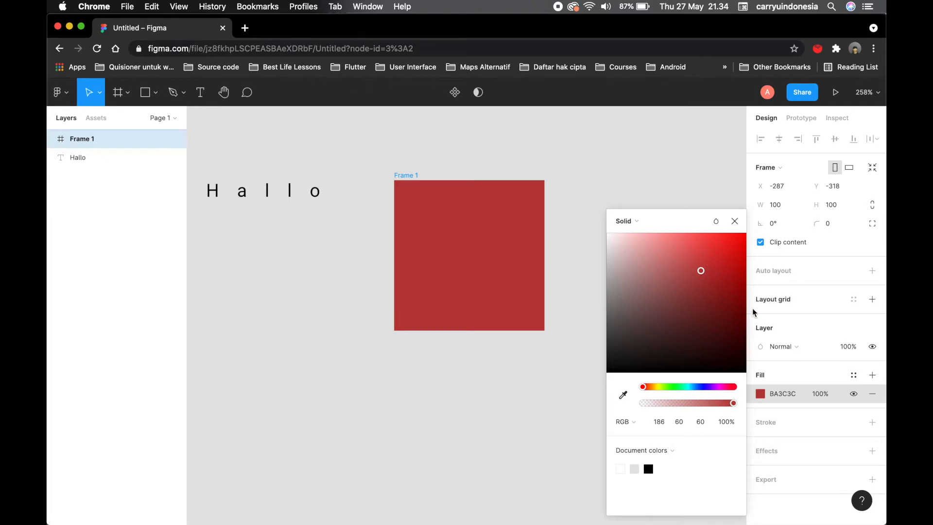
pyautogui.click(761, 395)
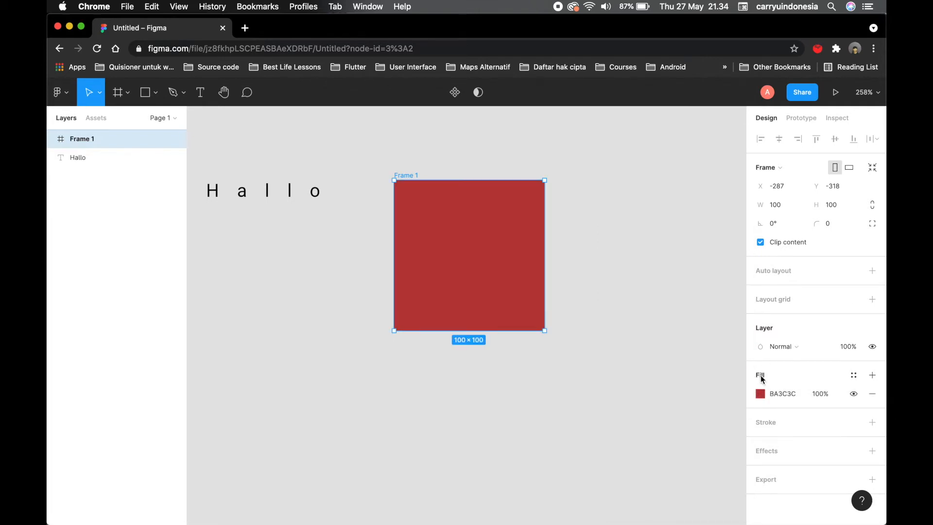
# Step: Examine the fill types and blend modes offered for the frame's red fill without changing them
pyautogui.click(761, 393)
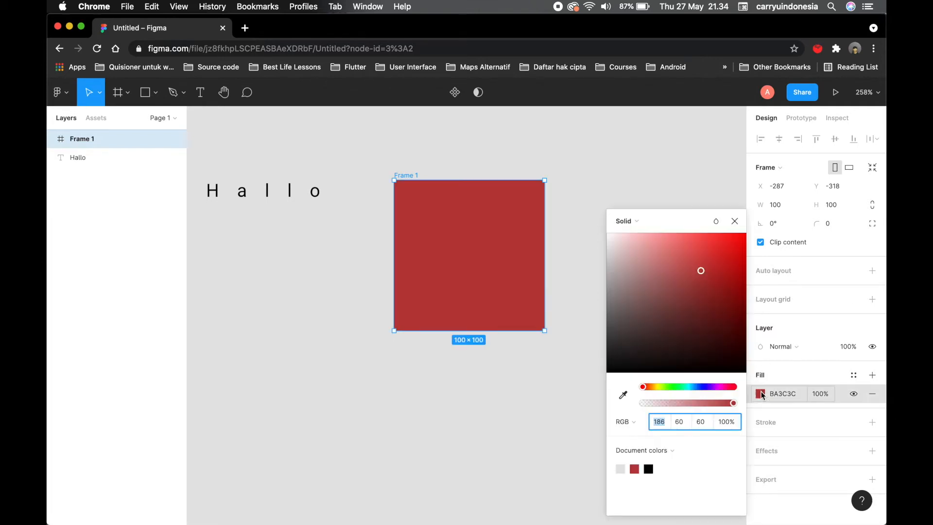
pyautogui.click(635, 223)
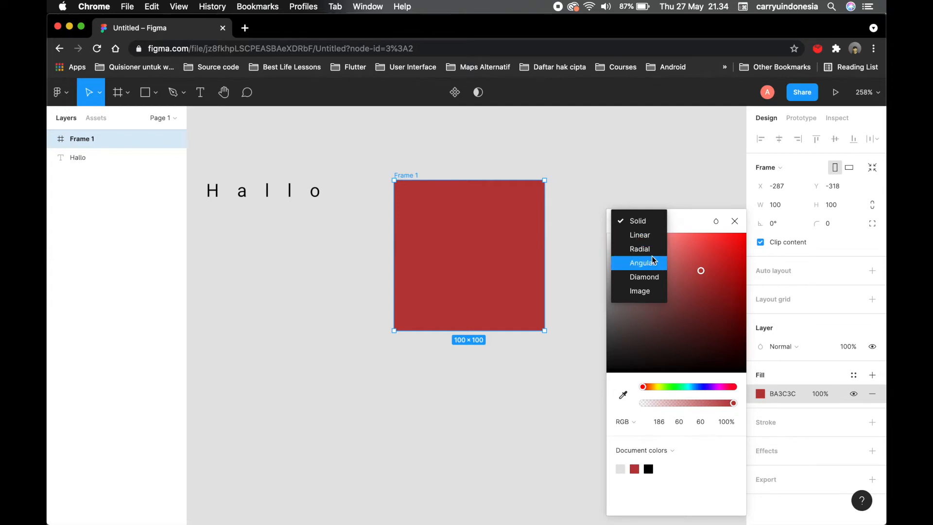
pyautogui.click(690, 225)
pyautogui.click(713, 222)
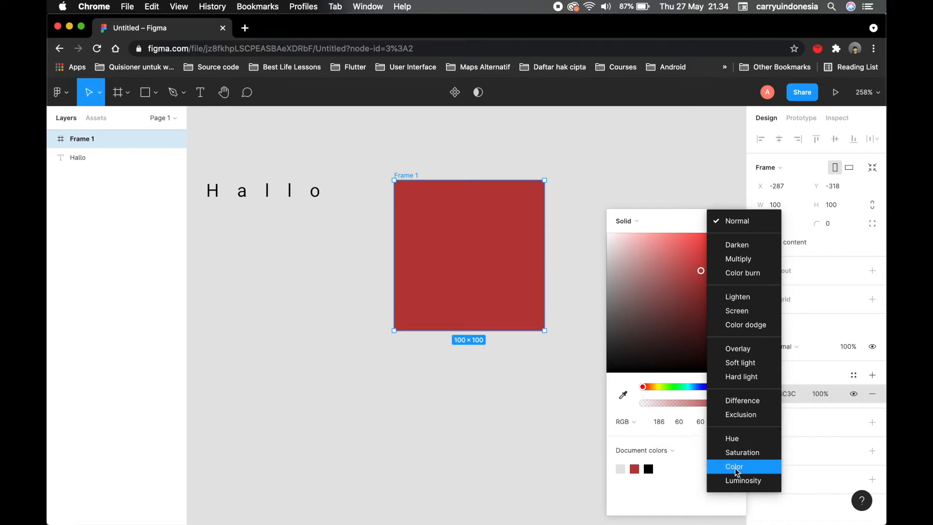
pyautogui.click(678, 220)
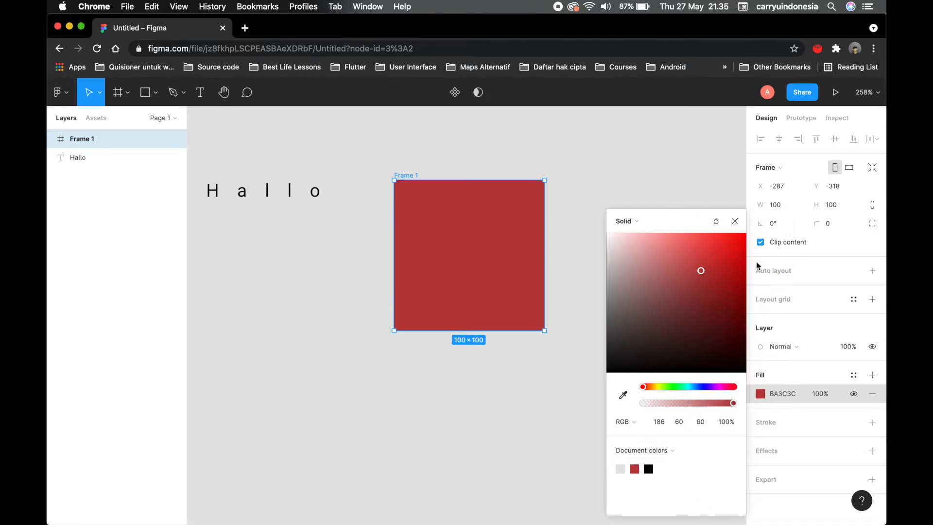
pyautogui.click(735, 221)
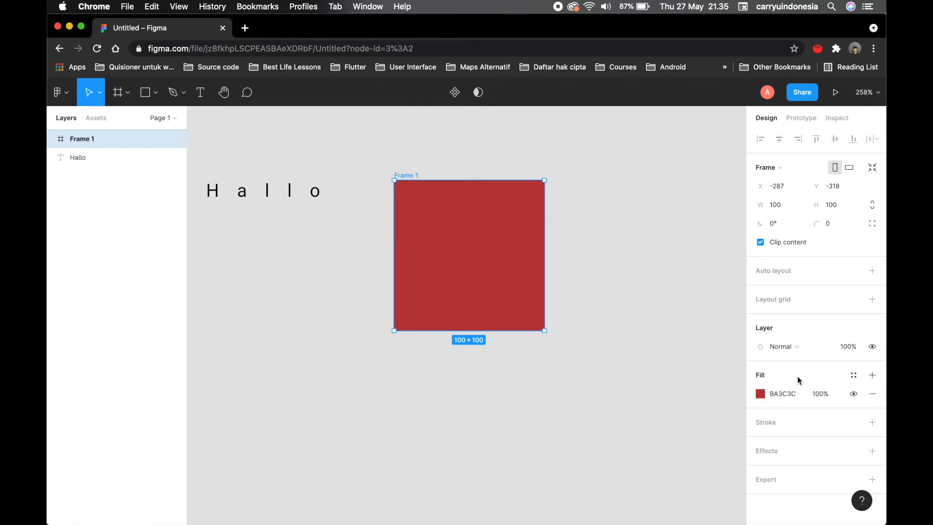
# Step: Add a stroke to the frame and set its color to the cyan 05B9D1
pyautogui.click(769, 424)
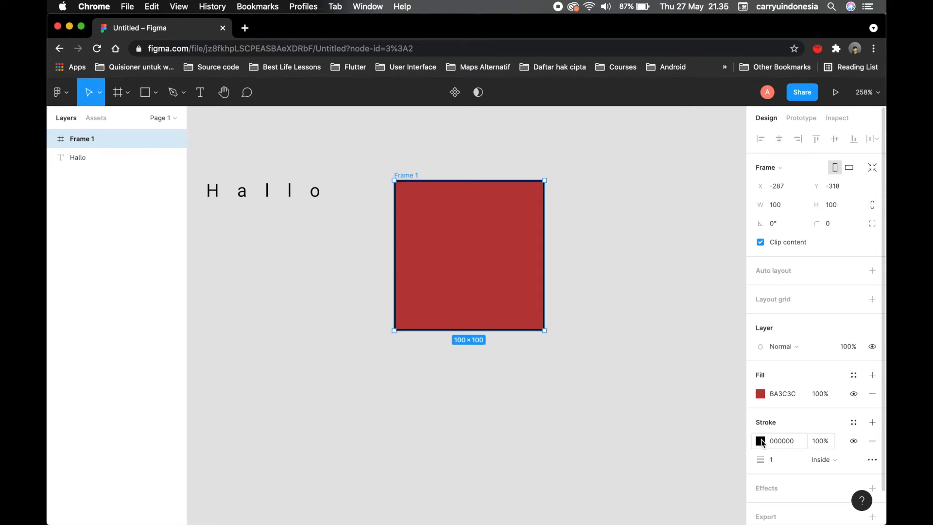
pyautogui.click(761, 441)
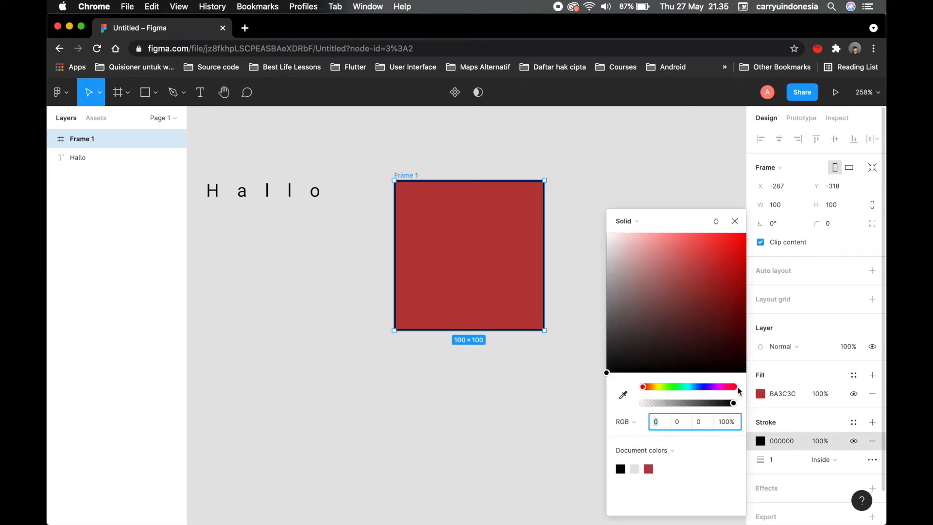
pyautogui.moveTo(700, 388)
pyautogui.mouseDown()
pyautogui.moveTo(710, 277)
pyautogui.moveTo(735, 254)
pyautogui.moveTo(726, 299)
pyautogui.mouseUp()
pyautogui.moveTo(683, 387); pyautogui.dragTo(690, 386)
pyautogui.moveTo(726, 298)
pyautogui.mouseDown()
pyautogui.moveTo(717, 268)
pyautogui.moveTo(735, 241)
pyautogui.moveTo(742, 258)
pyautogui.mouseUp()
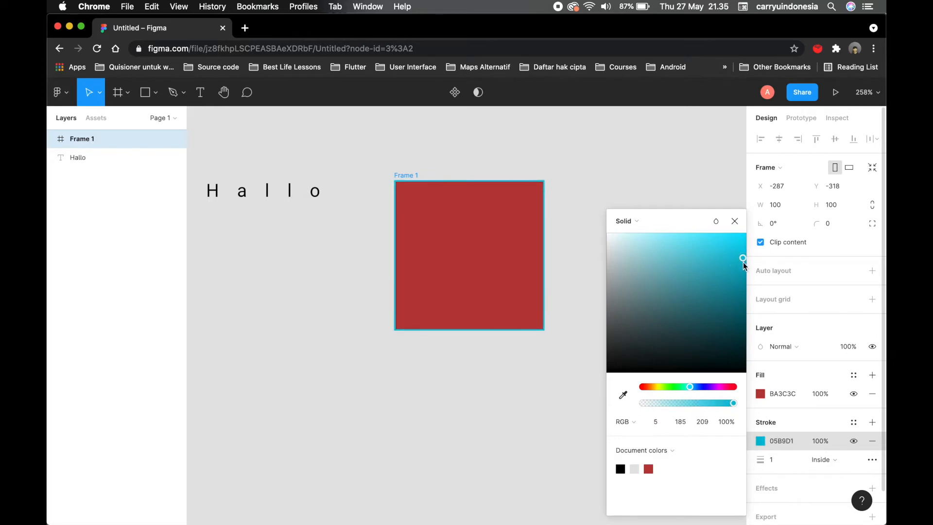
pyautogui.click(735, 222)
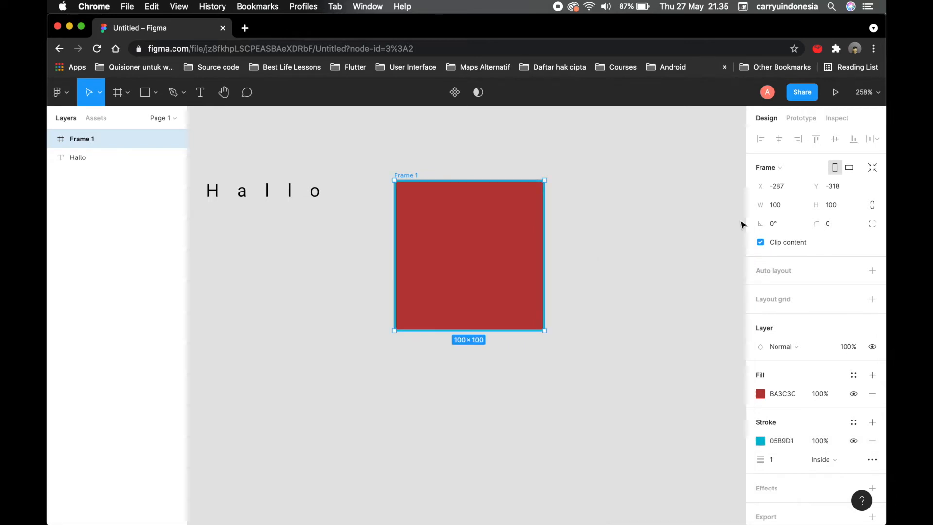
# Step: Set the frame's stroke width to 10
pyautogui.click(781, 461)
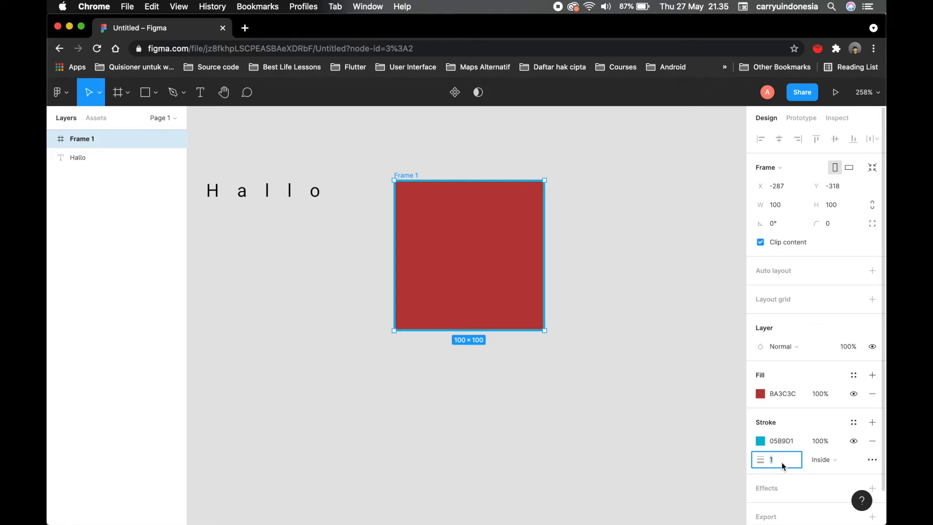
pyautogui.write('10')
pyautogui.press('Return')
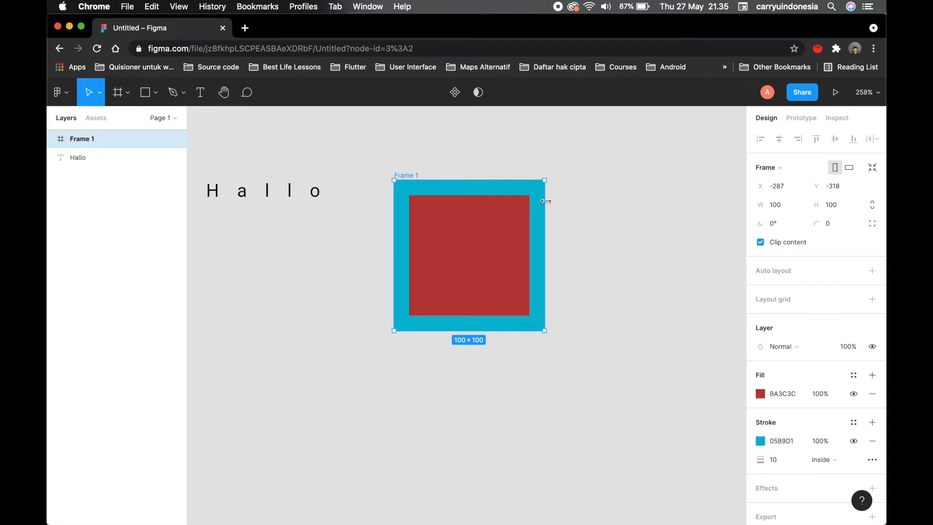
# Step: Try the Center and Outside alignments for the frame's stroke and set it back to Inside
pyautogui.click(821, 460)
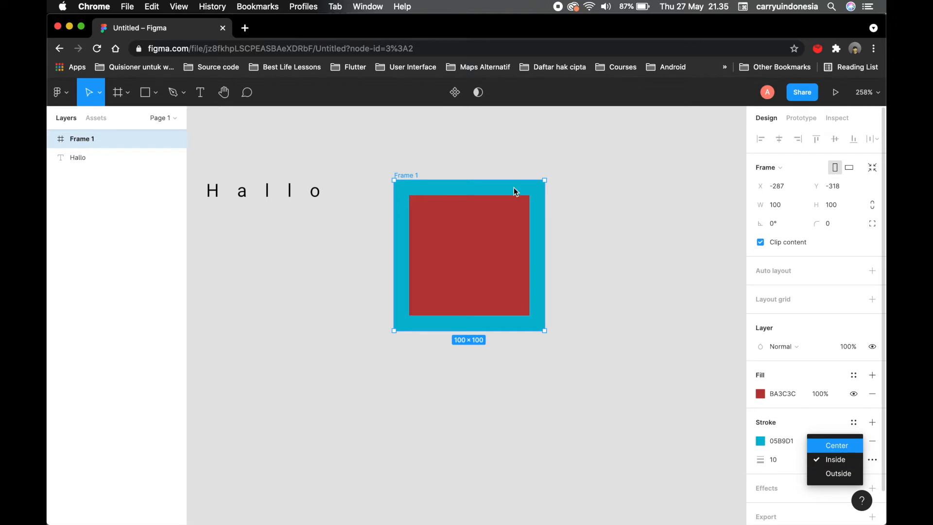
pyautogui.click(837, 445)
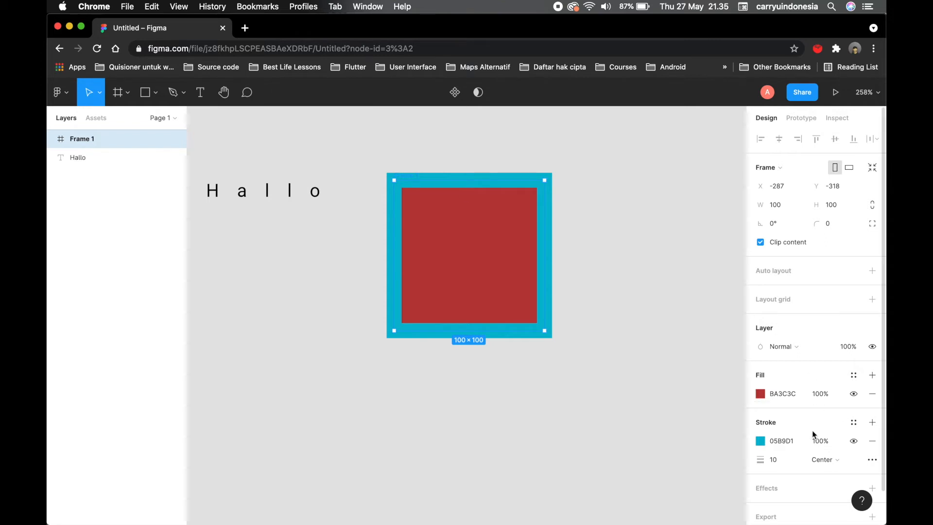
pyautogui.click(824, 459)
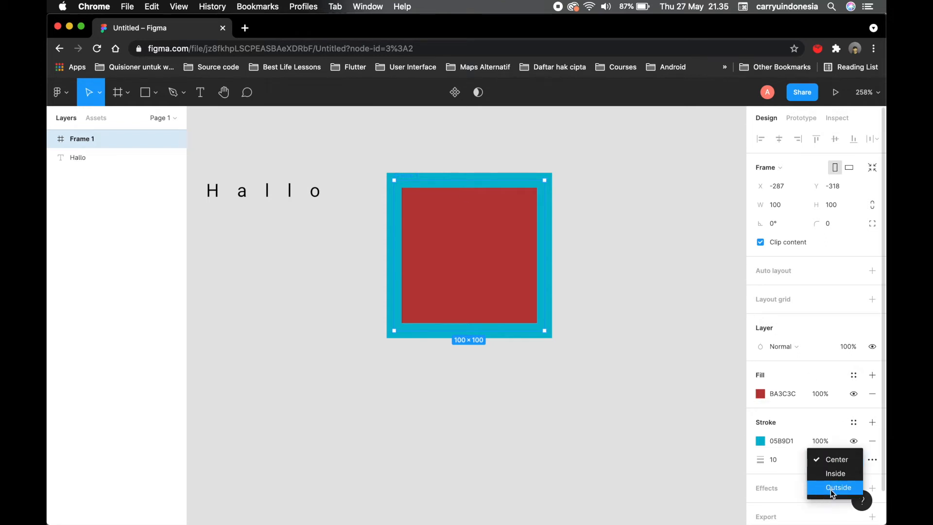
pyautogui.click(830, 488)
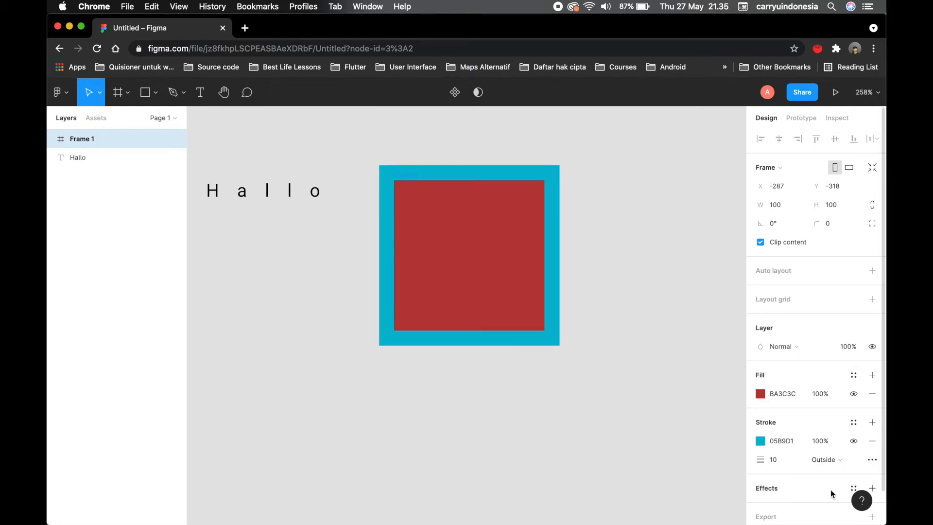
pyautogui.click(846, 459)
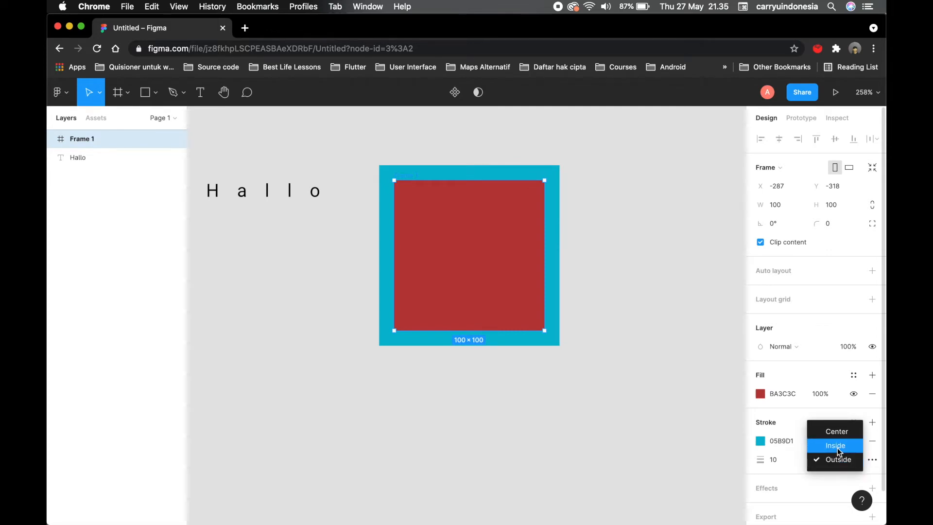
pyautogui.click(838, 448)
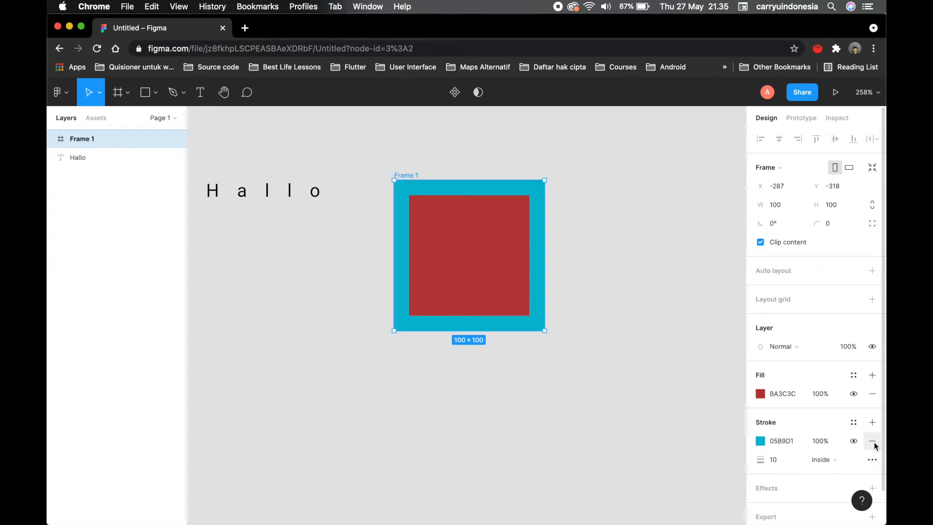
# Step: Add an effect to the frame, trying the Inner shadow type before setting it to Layer blur
pyautogui.scroll(-2, 815, 404)
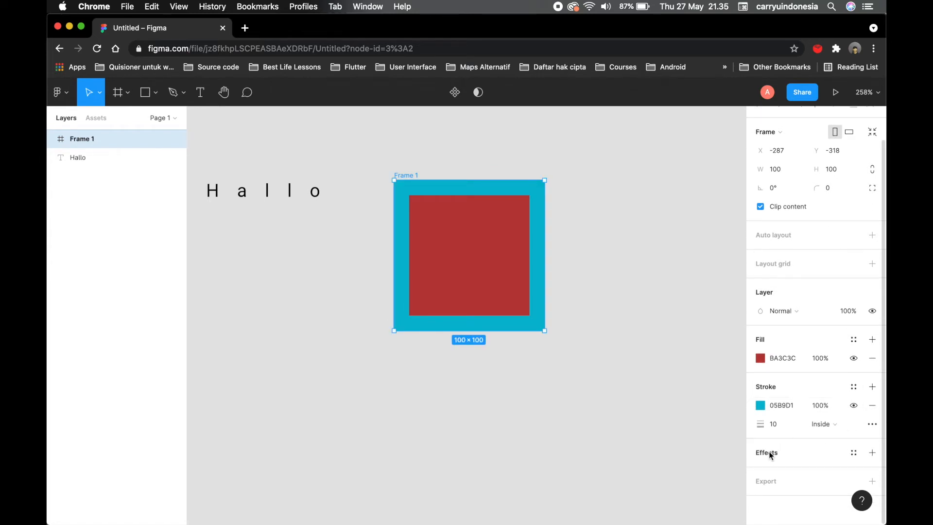
pyautogui.click(769, 451)
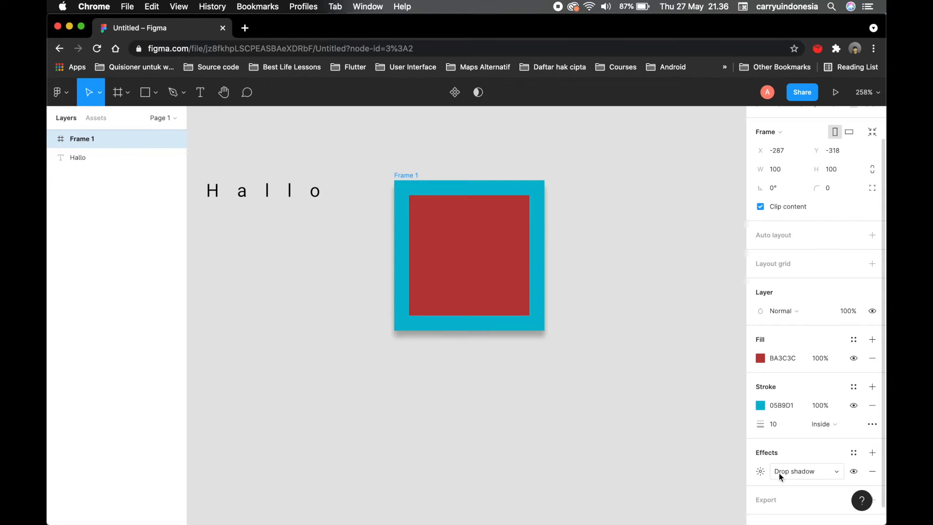
pyautogui.click(780, 473)
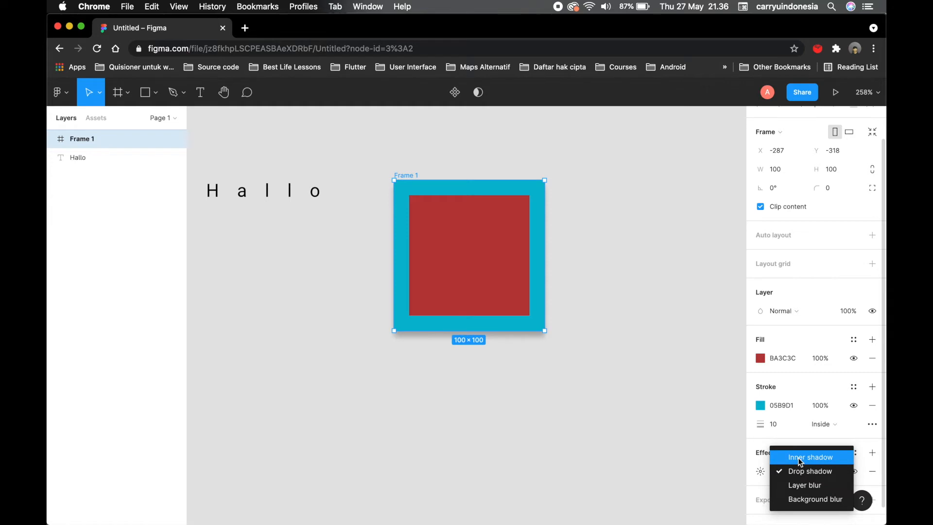
pyautogui.click(800, 459)
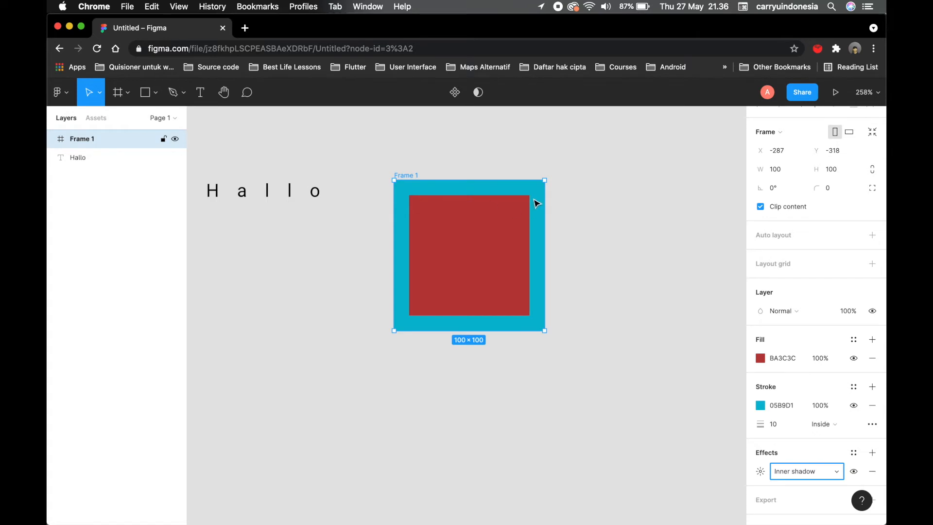
pyautogui.click(812, 472)
pyautogui.click(809, 500)
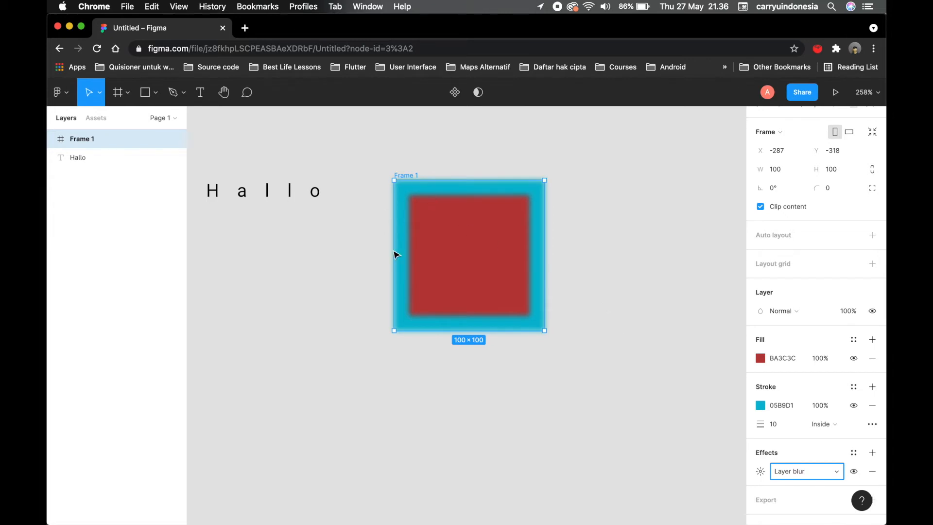
# Step: Try the Background blur type for the frame's effect before setting it to Drop shadow
pyautogui.click(781, 472)
pyautogui.click(788, 486)
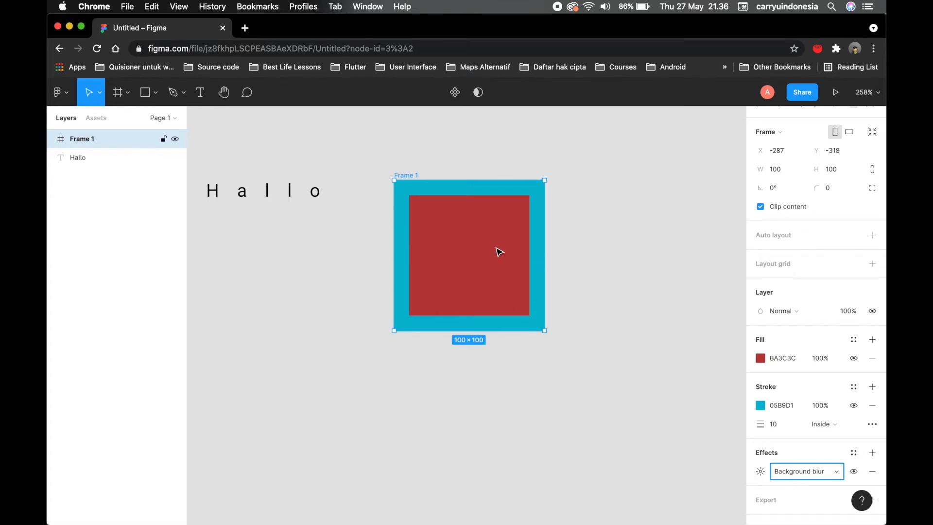
pyautogui.click(778, 473)
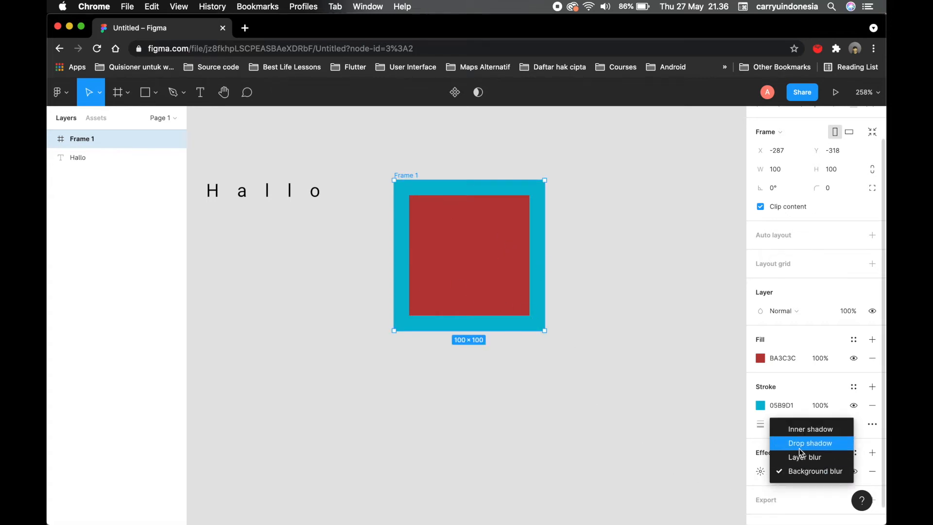
pyautogui.click(799, 446)
# Step: Set the drop shadow's X offset to 11, Y offset to 14, blur to 17 and spread to 23
pyautogui.click(761, 472)
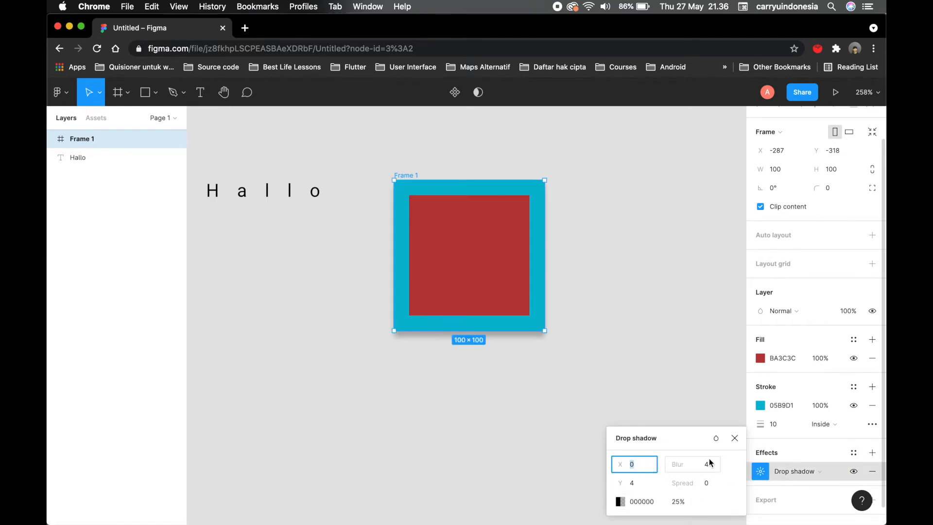
pyautogui.click(680, 465)
pyautogui.moveTo(680, 465); pyautogui.dragTo(829, 444)
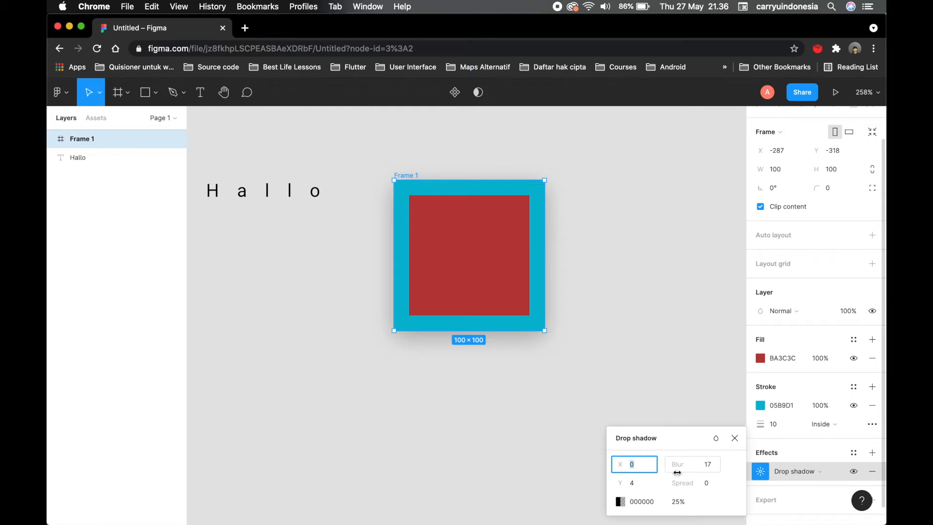
pyautogui.moveTo(683, 483)
pyautogui.mouseDown()
pyautogui.moveTo(784, 469)
pyautogui.moveTo(700, 482)
pyautogui.mouseUp()
pyautogui.moveTo(621, 486)
pyautogui.mouseDown()
pyautogui.moveTo(669, 484)
pyautogui.moveTo(618, 488)
pyautogui.moveTo(666, 466)
pyautogui.moveTo(621, 467)
pyautogui.moveTo(628, 485)
pyautogui.mouseUp()
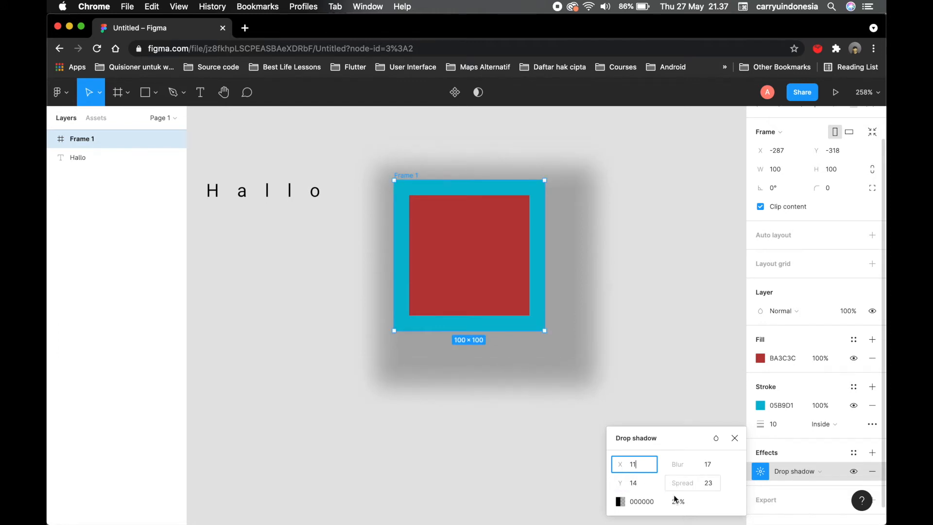
# Step: Set the drop shadow's color to the turquoise 0BF3D7
pyautogui.click(621, 501)
pyautogui.click(582, 253)
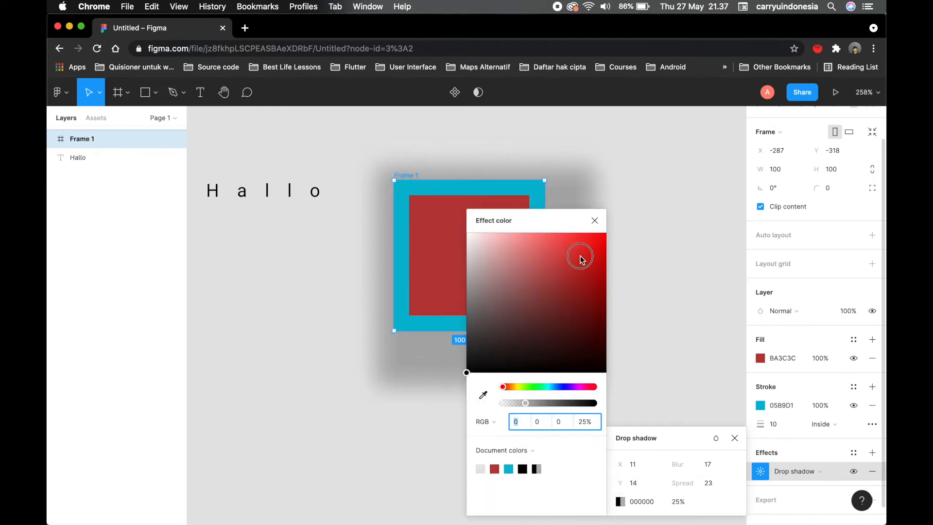
pyautogui.click(546, 386)
pyautogui.moveTo(583, 256); pyautogui.dragTo(600, 224)
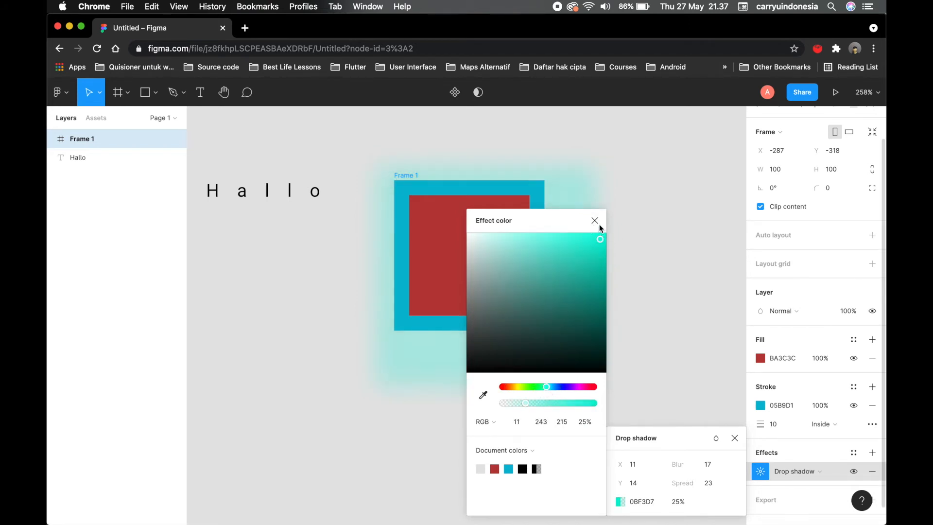
pyautogui.click(595, 221)
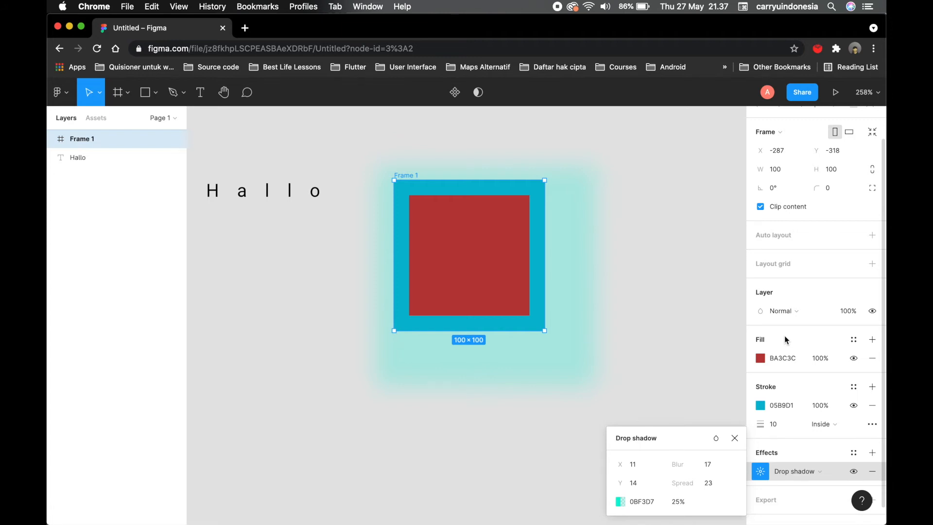
pyautogui.click(855, 341)
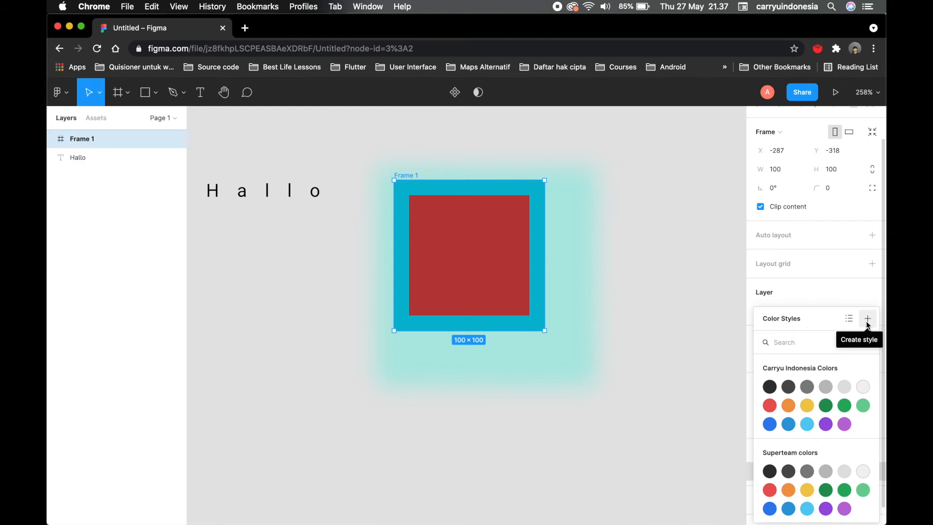
pyautogui.click(830, 302)
pyautogui.click(840, 286)
pyautogui.click(838, 286)
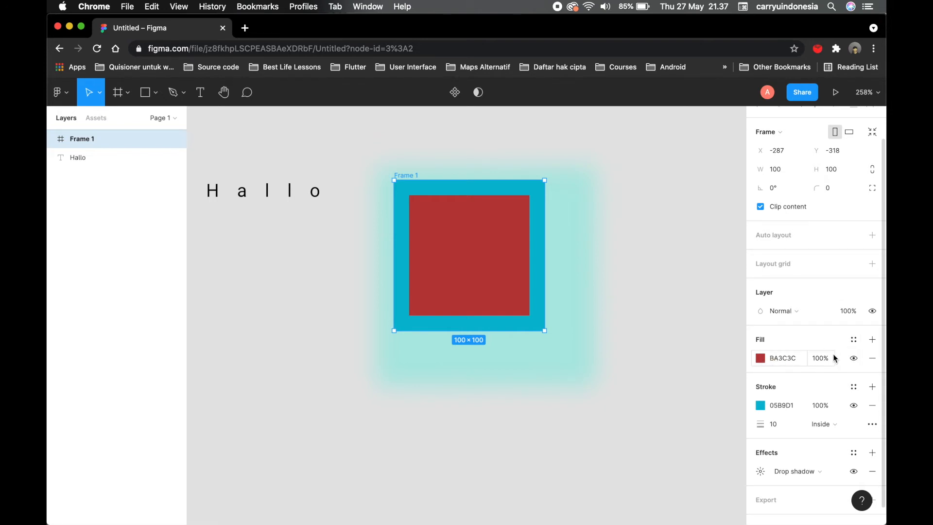
# Step: Create a color style named "Warna Merah" from Frame 1's red fill
pyautogui.click(853, 339)
pyautogui.click(868, 325)
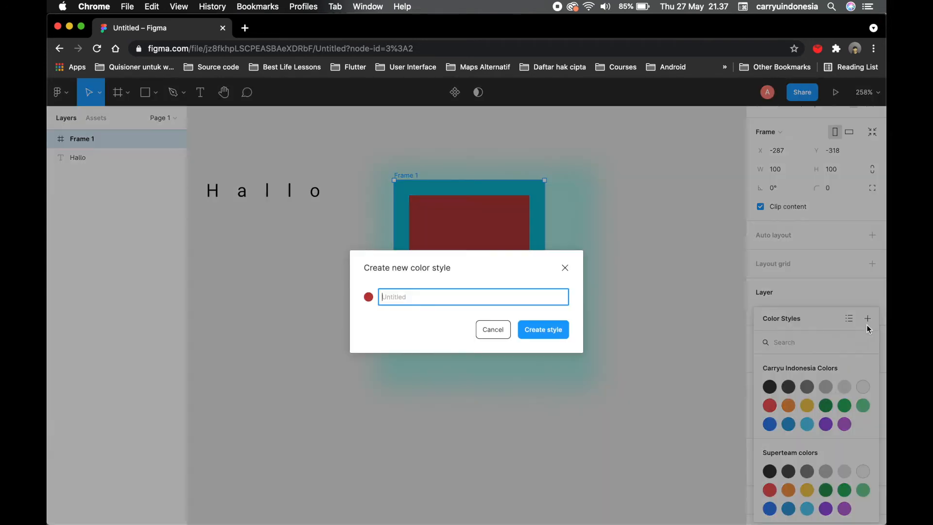
pyautogui.write('Warna Merah')
pyautogui.press('Return')
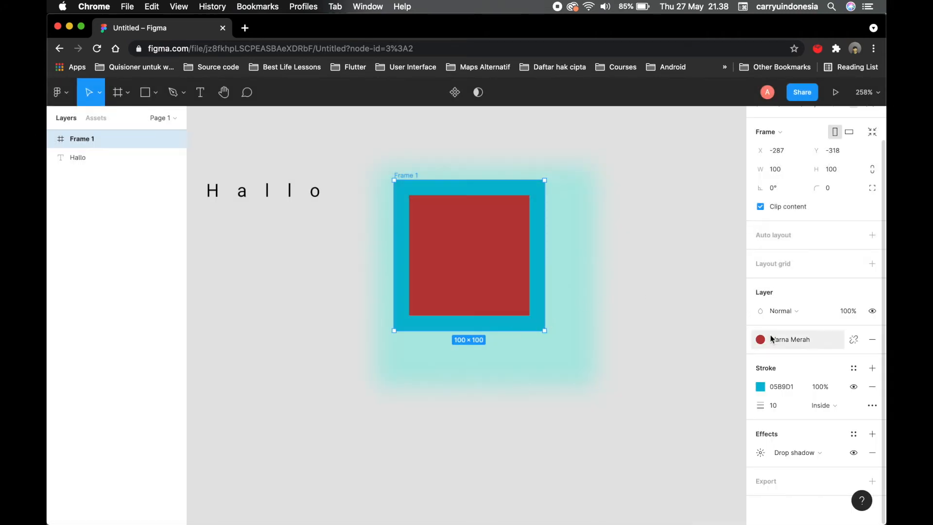
pyautogui.click(666, 299)
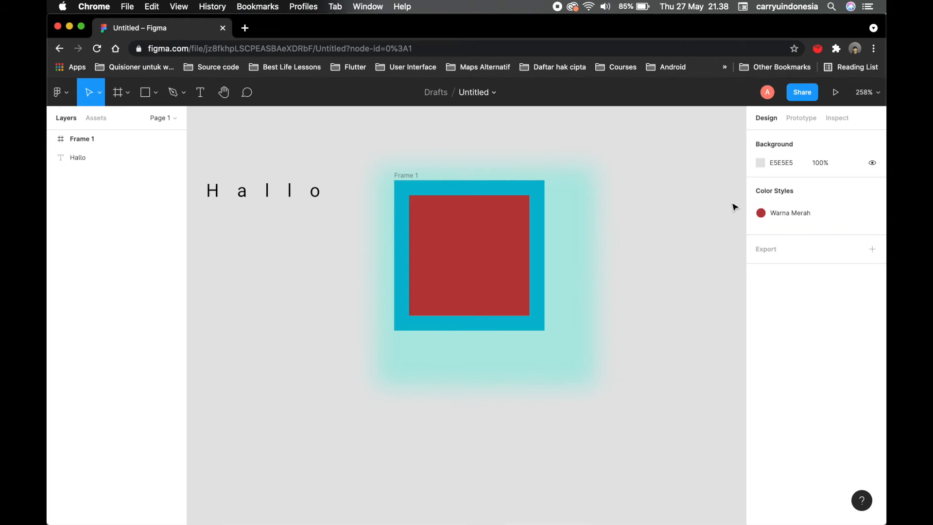
pyautogui.click(411, 176)
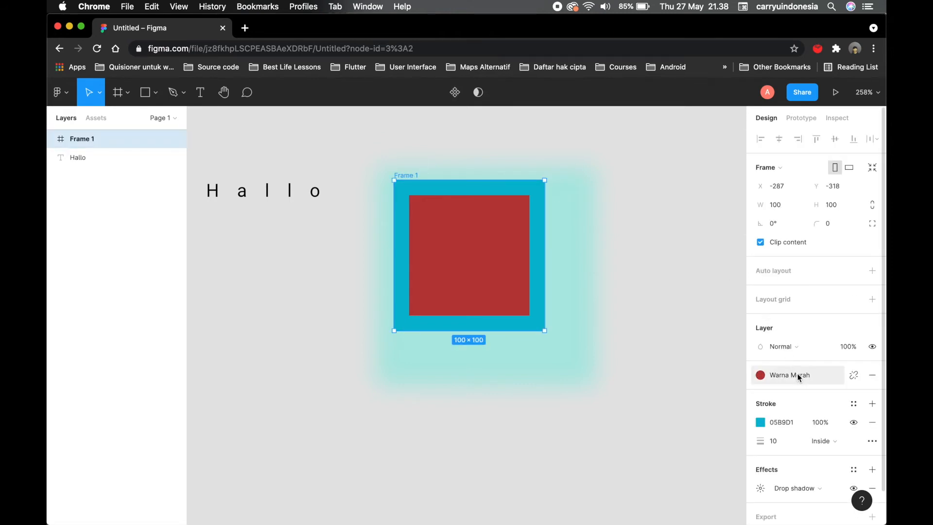
pyautogui.click(687, 299)
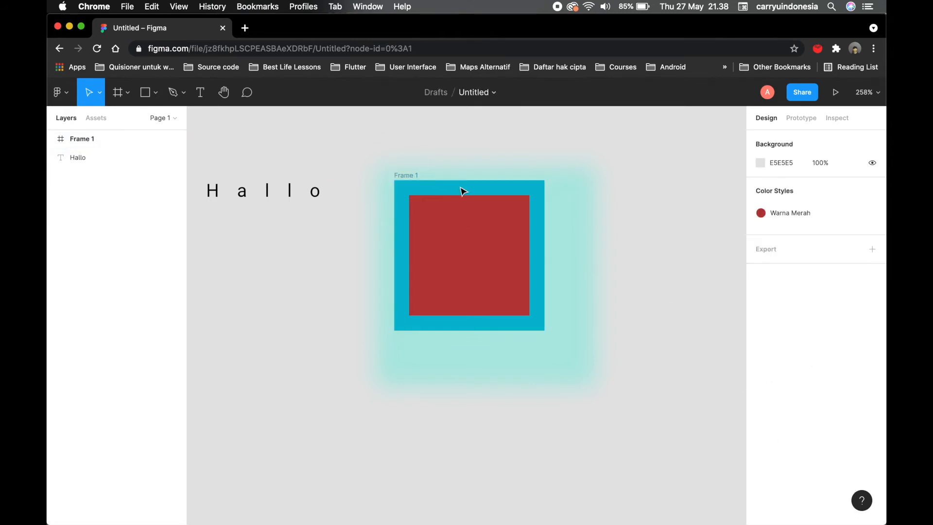
# Step: Place a new 100 × 100 frame beside Frame 1, aligned with its top edge, and fill it with the Warna Merah color style
pyautogui.click(622, 225)
pyautogui.press('f')
pyautogui.click(623, 211)
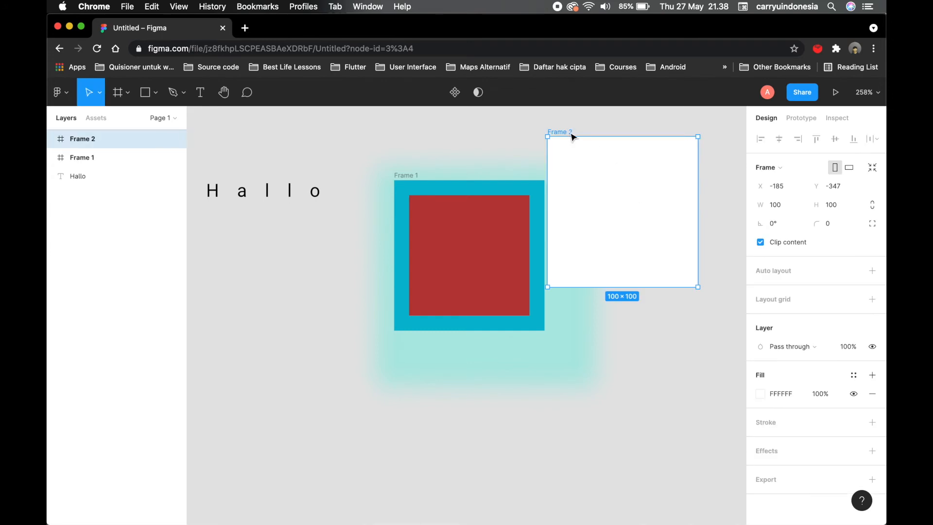
pyautogui.moveTo(572, 138); pyautogui.dragTo(602, 187)
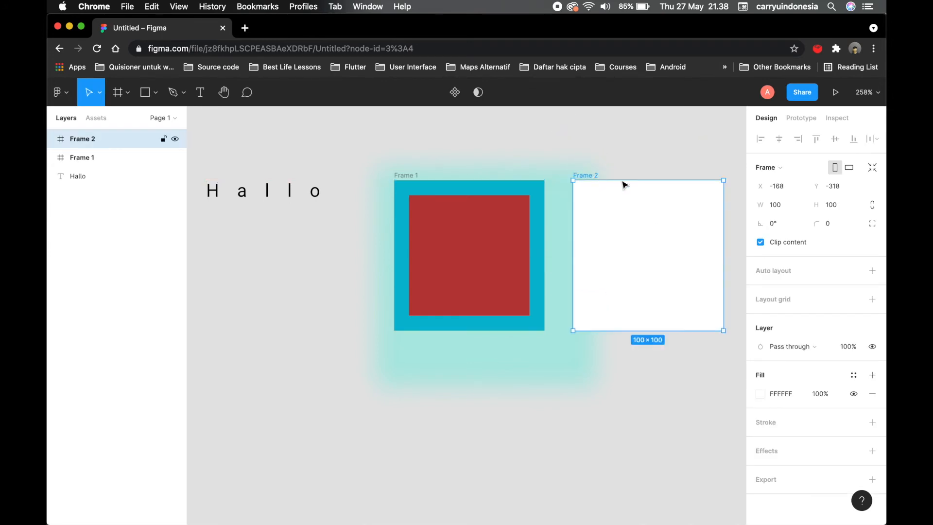
pyautogui.click(853, 378)
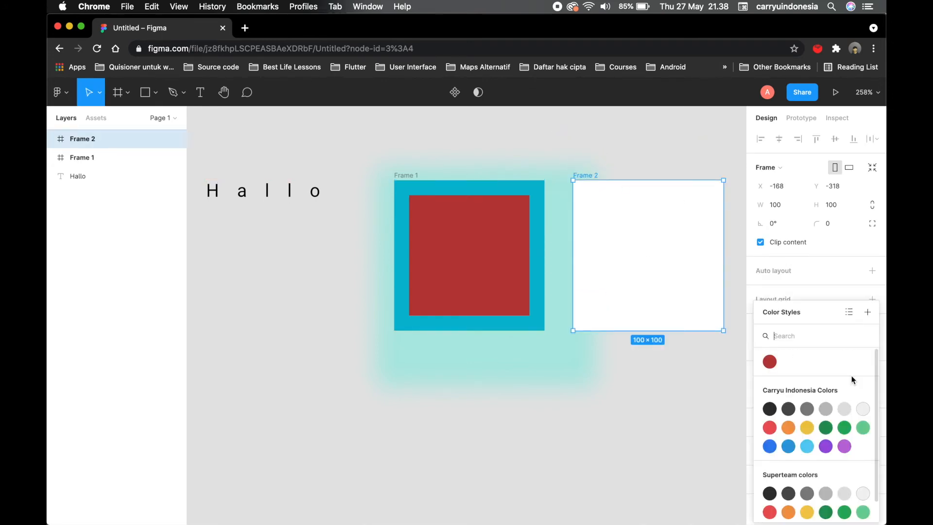
pyautogui.click(769, 362)
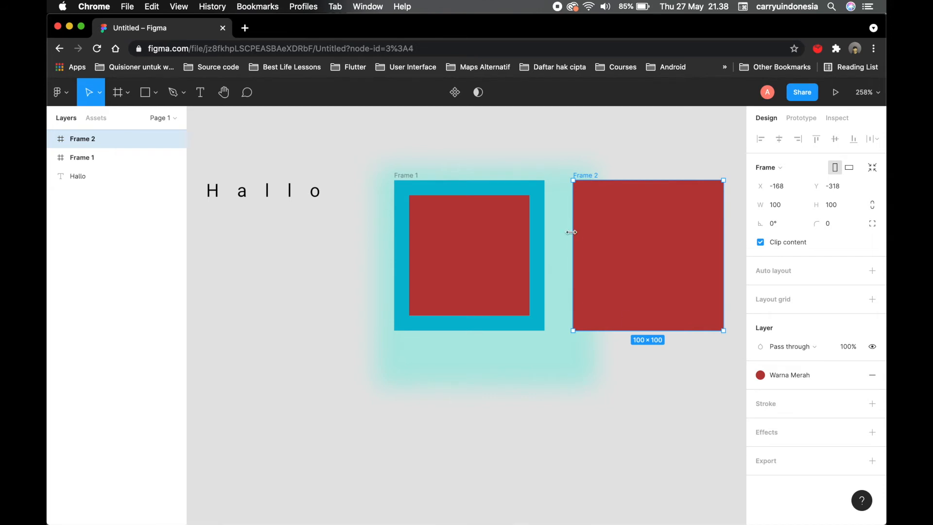
# Step: Create an effect style named "Dropdown Blue" from Frame 1's drop shadow
pyautogui.click(416, 176)
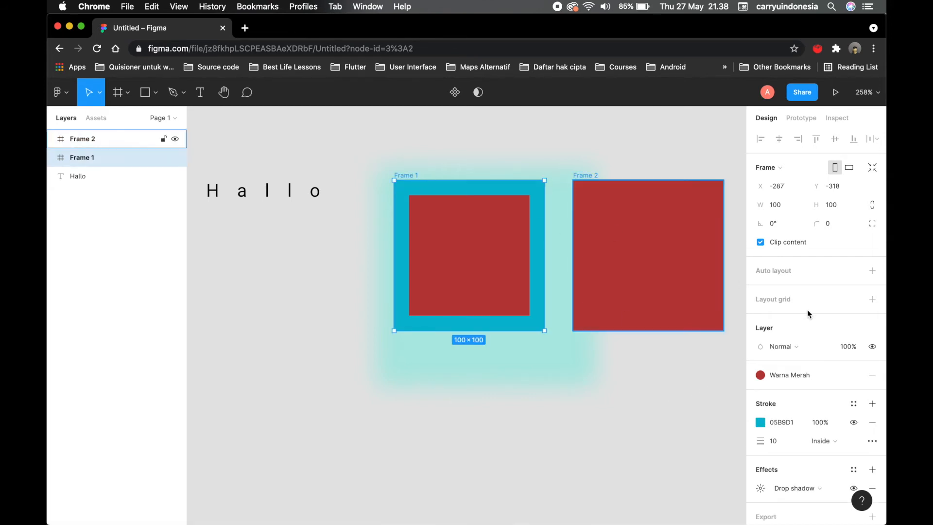
pyautogui.scroll(-1, 790, 410)
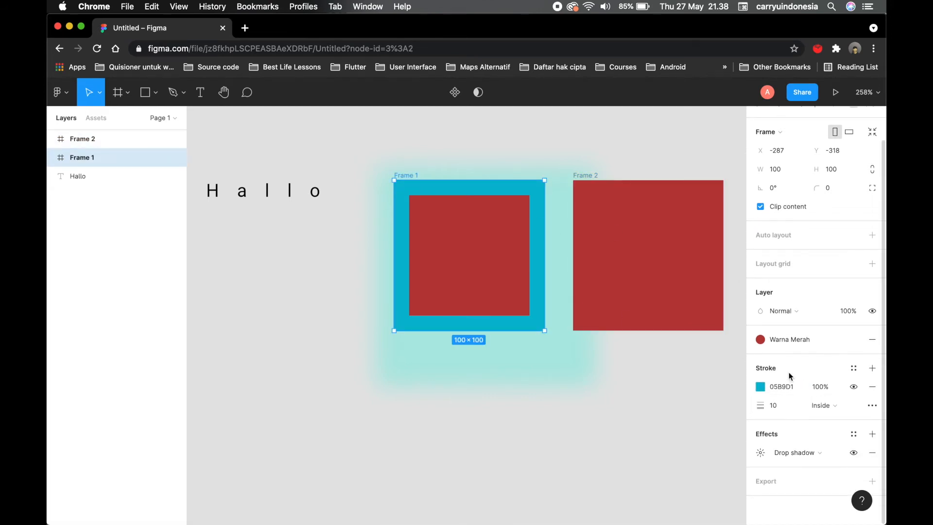
pyautogui.click(854, 433)
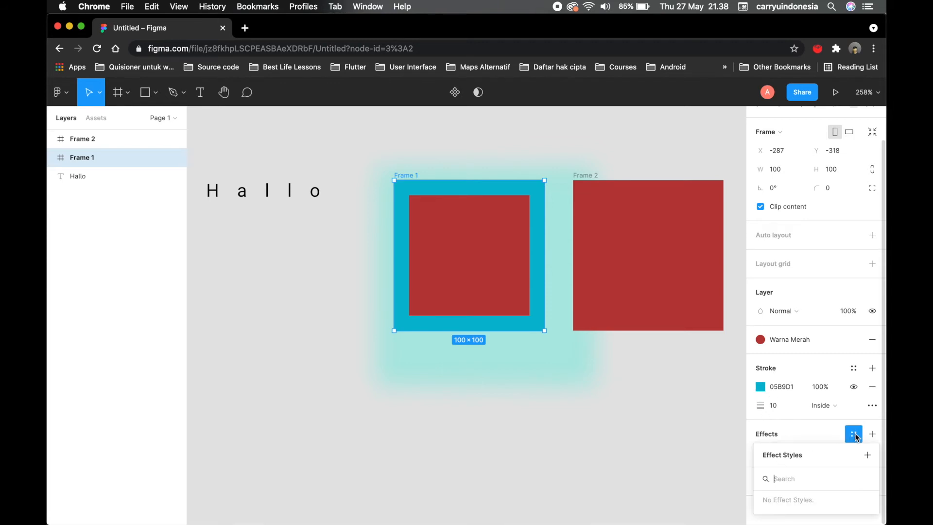
pyautogui.click(867, 454)
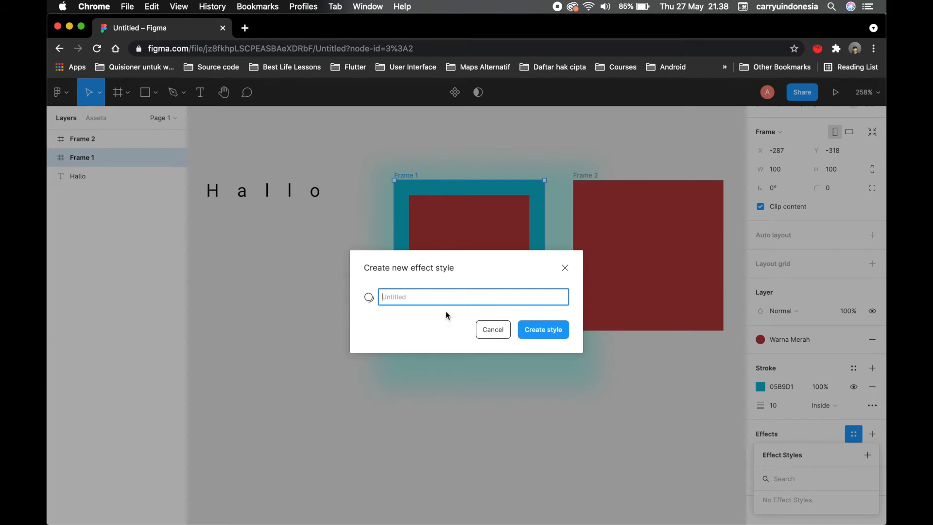
pyautogui.write('Dropwown Blue')
pyautogui.press('Return')
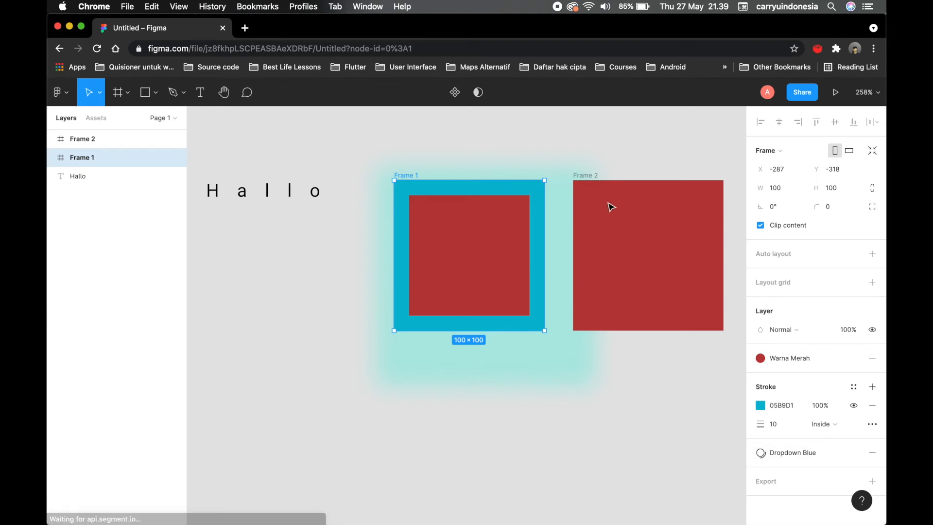
pyautogui.press('Escape')
# Step: Apply the Dropdown Blue effect style to Frame 2
pyautogui.hscroll(3, 594, 188)
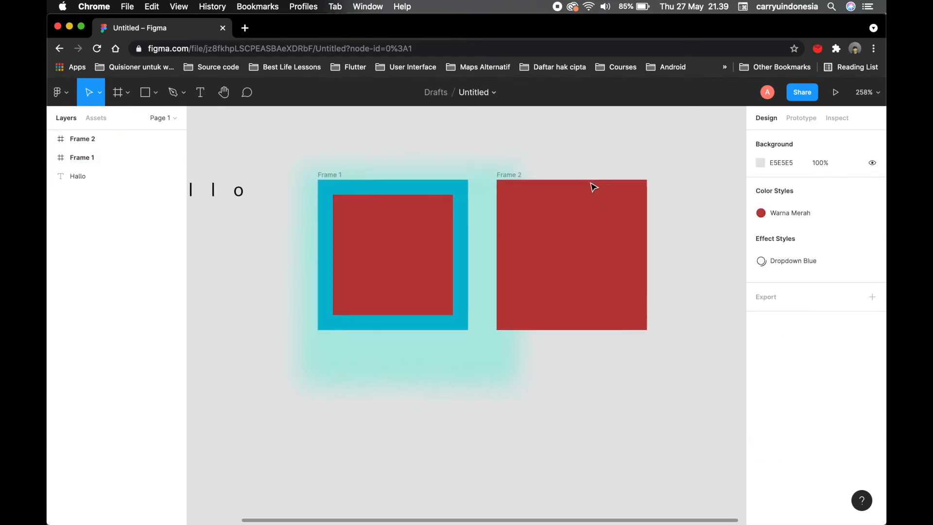
pyautogui.click(502, 175)
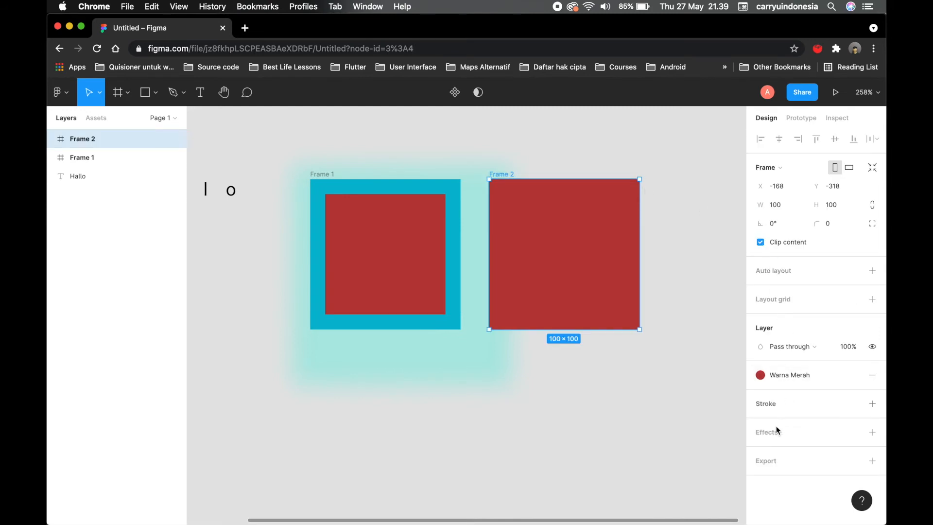
pyautogui.click(849, 437)
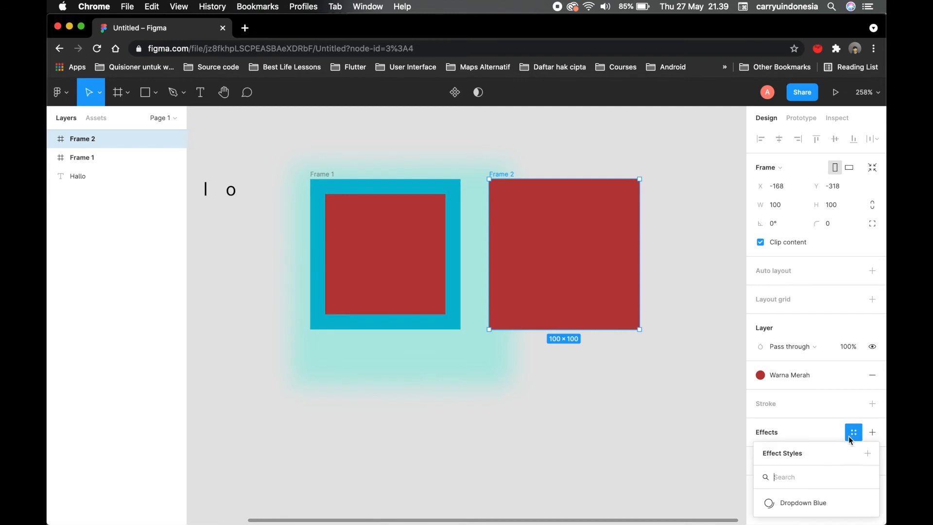
pyautogui.click(804, 504)
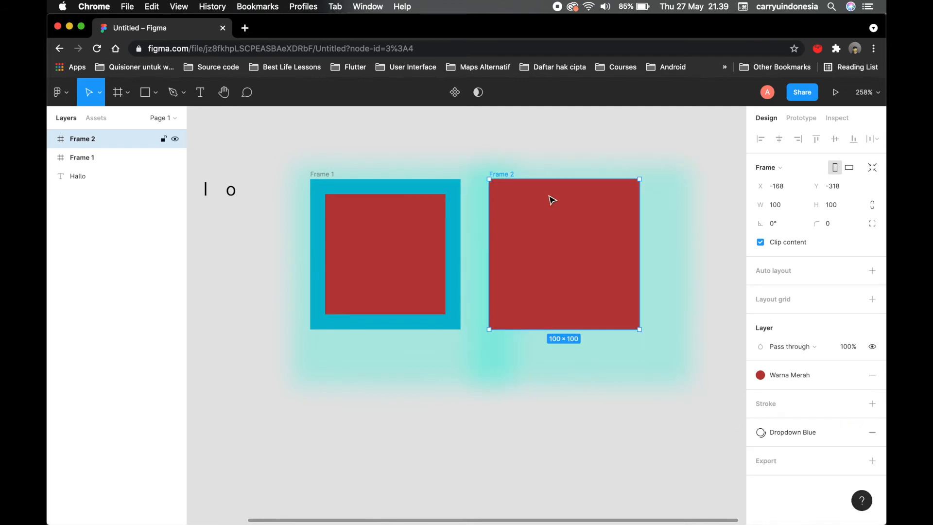
# Step: Move Frame 2 farther away from Frame 1 horizontally, to about X -142
pyautogui.moveTo(510, 176); pyautogui.dragTo(550, 175)
pyautogui.hscroll(3, 550, 173)
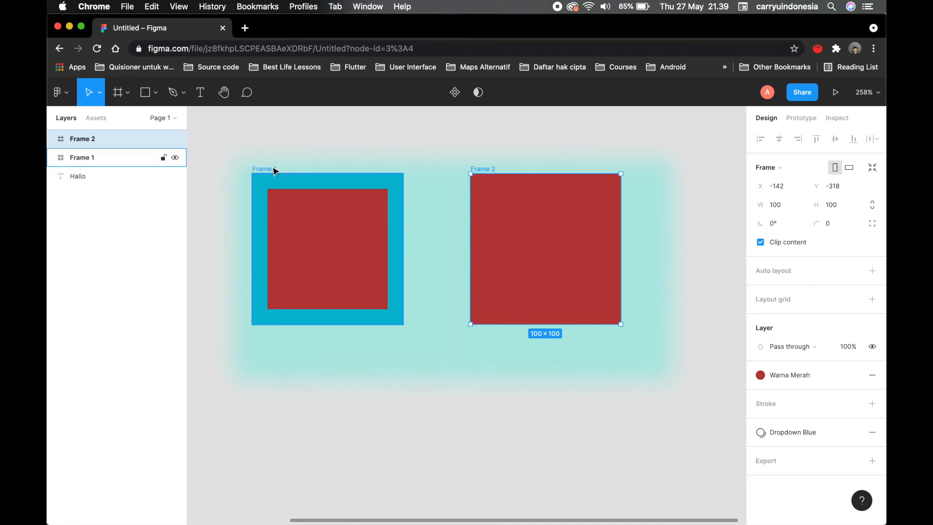
pyautogui.click(225, 129)
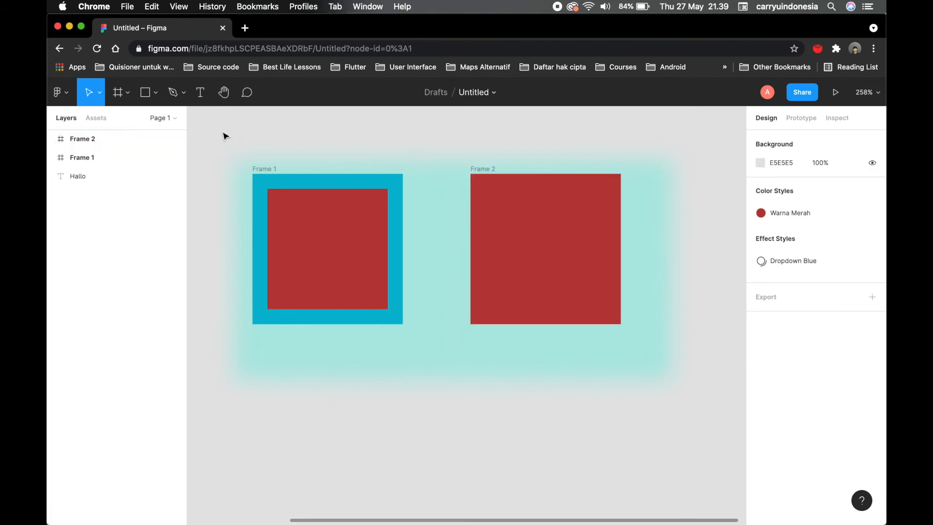
# Step: Add an export setting to Frame 1 and set its scale to 2x
pyautogui.click(257, 168)
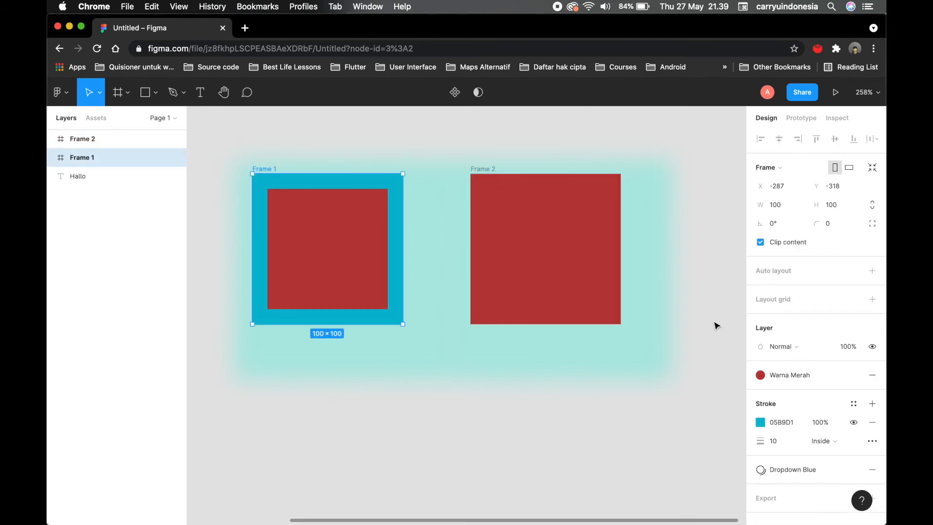
pyautogui.click(773, 498)
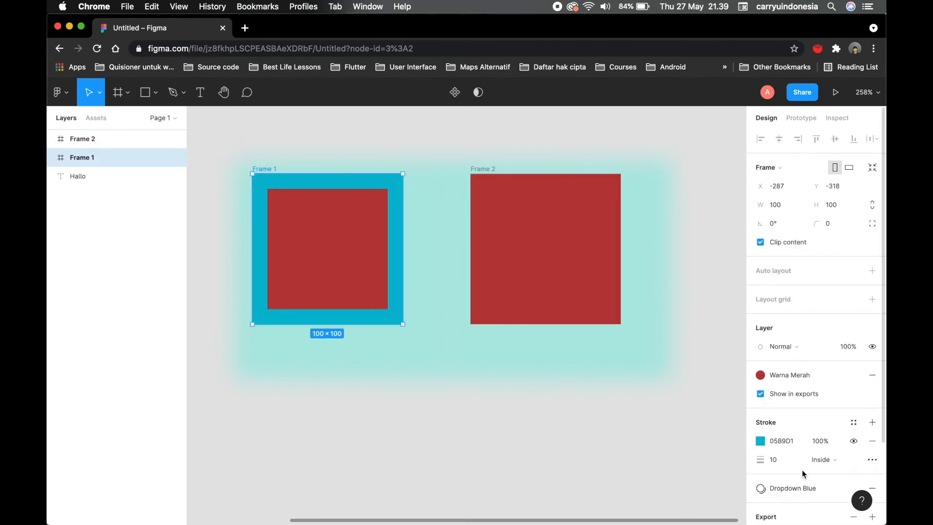
pyautogui.scroll(-4, 799, 474)
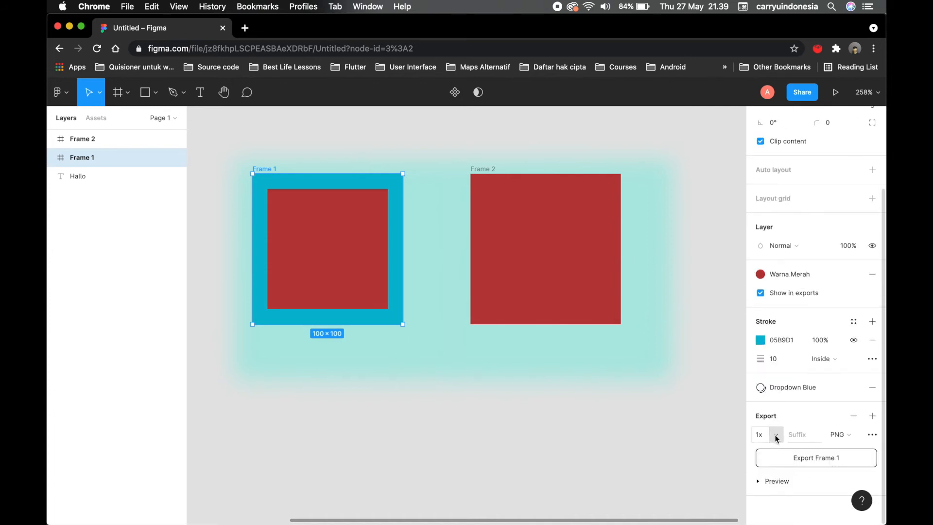
pyautogui.click(774, 436)
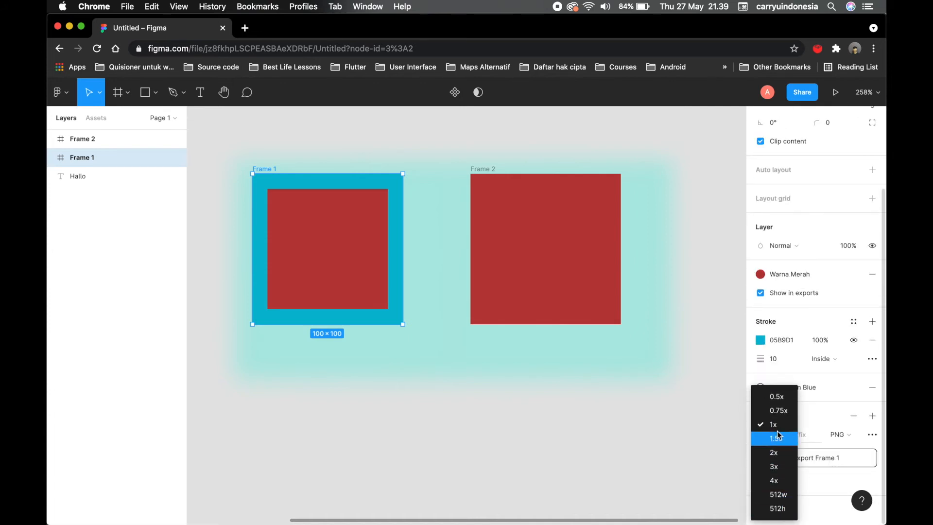
pyautogui.click(784, 457)
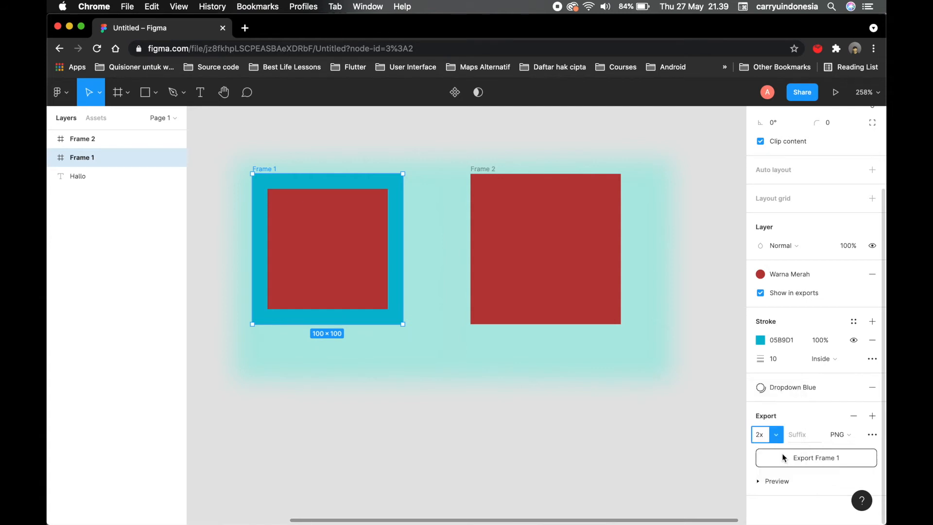
# Step: Keep PNG as Frame 1's export format and export the frame at 2x
pyautogui.click(855, 436)
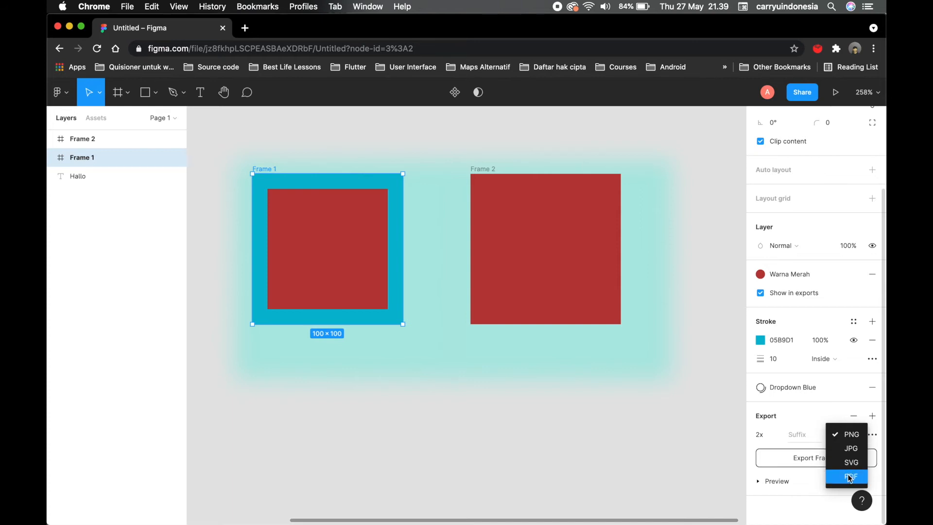
pyautogui.click(843, 442)
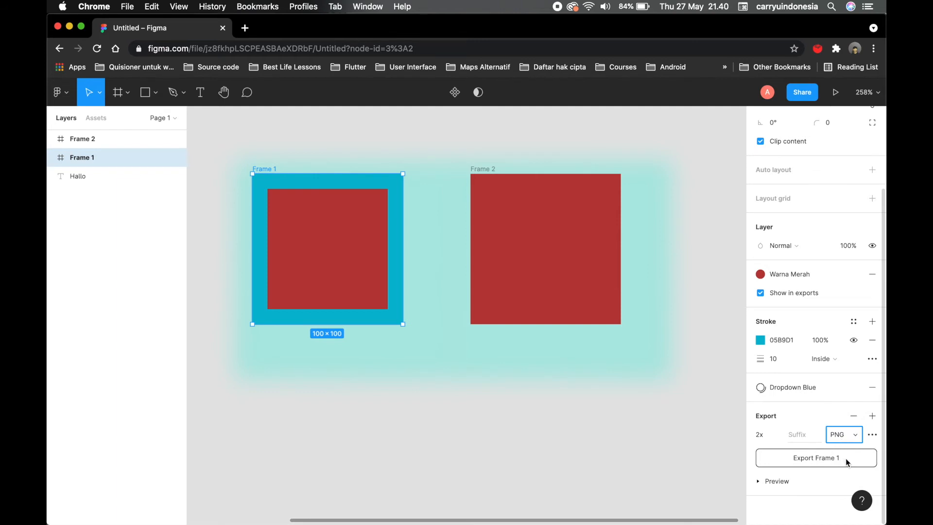
pyautogui.click(813, 459)
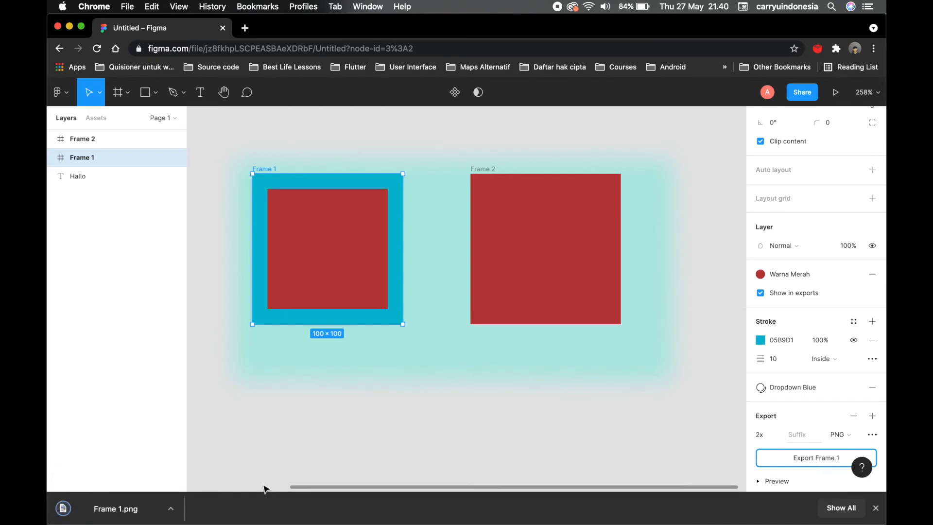
# Step: Show the downloaded Frame 1.png in Finder and open it in Preview
pyautogui.click(171, 508)
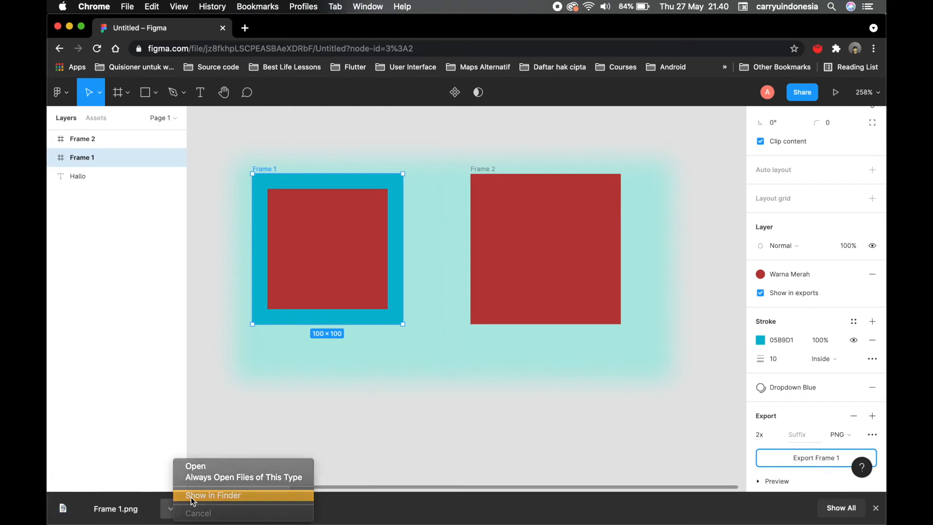
pyautogui.click(192, 496)
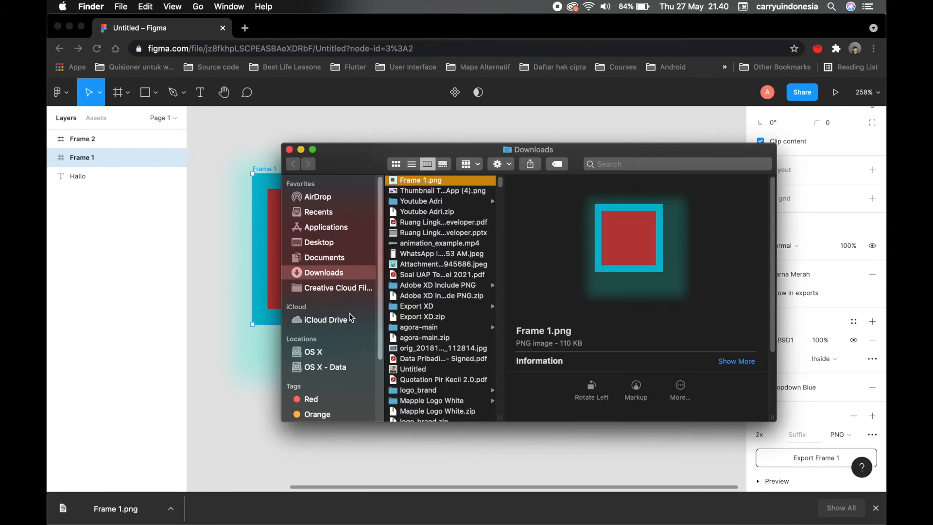
pyautogui.doubleClick(434, 185)
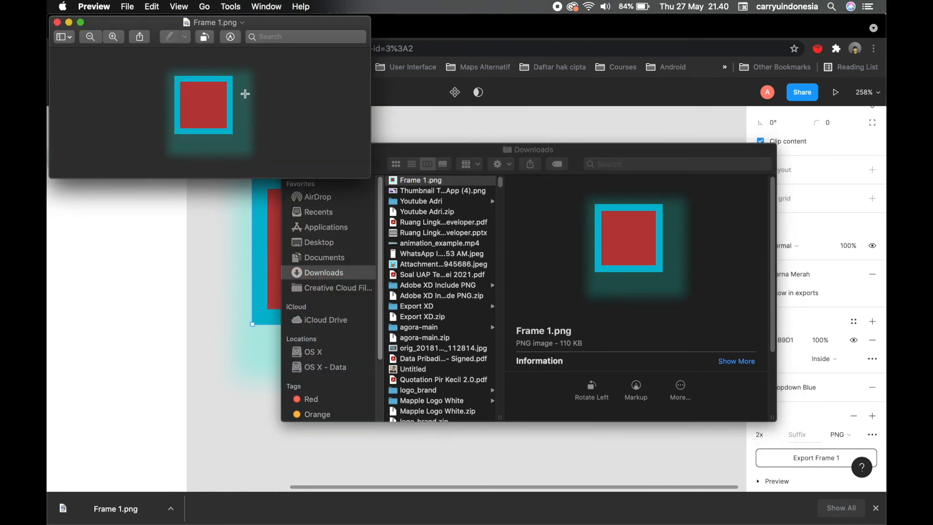
# Step: Close the Downloads window, enlarge the Frame 1.png preview to examine it, and return to the Figma file in Chrome
pyautogui.click(397, 156)
pyautogui.click(289, 149)
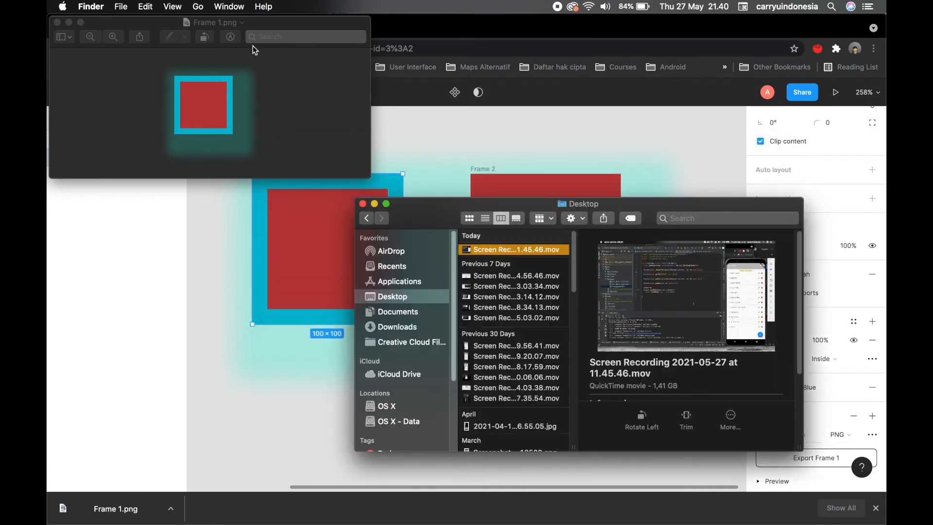
pyautogui.moveTo(369, 176); pyautogui.dragTo(654, 416)
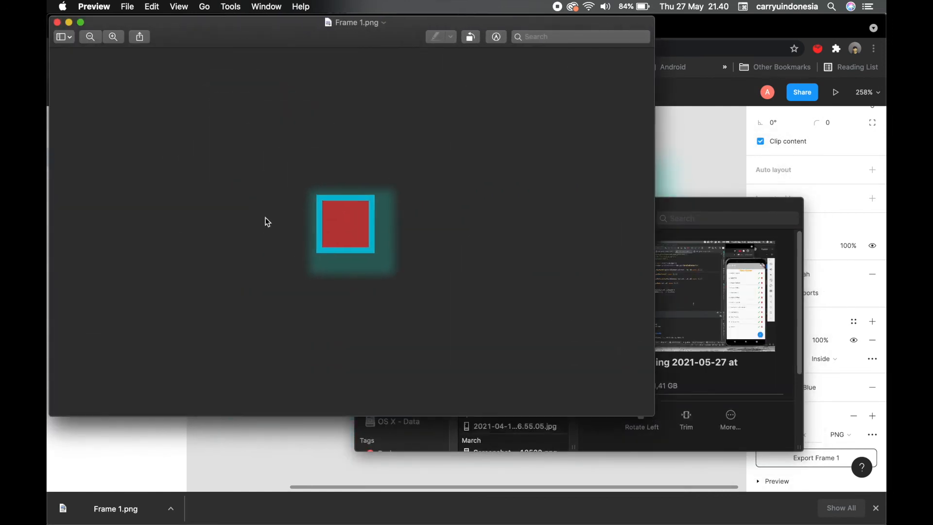
pyautogui.click(57, 22)
pyautogui.click(301, 125)
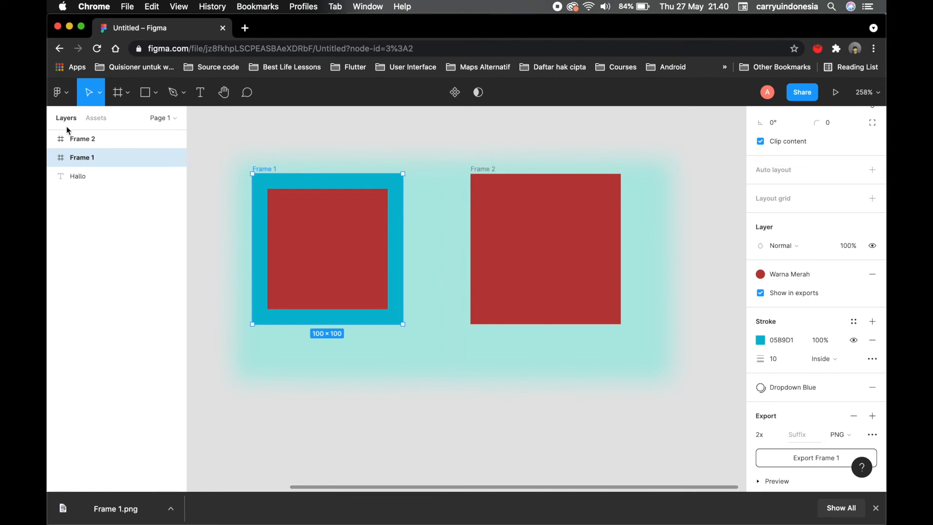
# Step: Add a prototype connection from Frame 1 that navigates to Frame 2 on click
pyautogui.scroll(5, 797, 181)
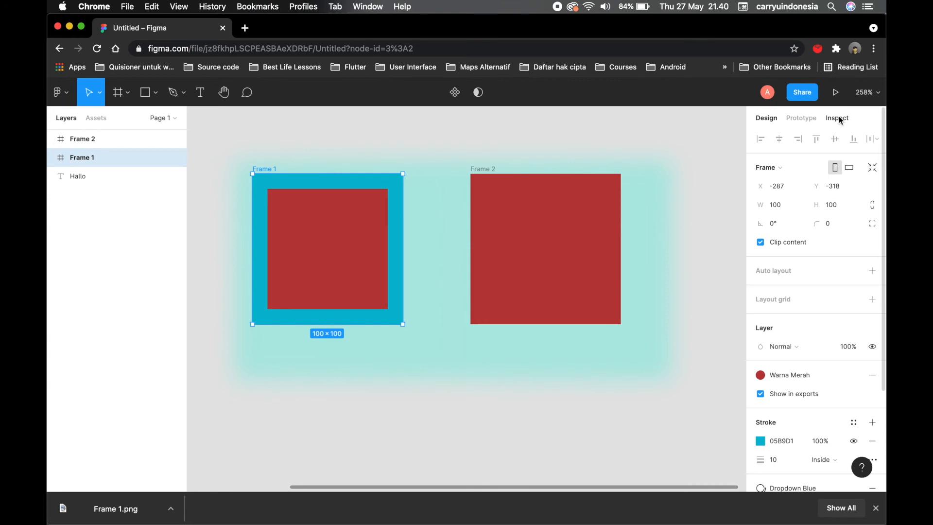
pyautogui.click(801, 119)
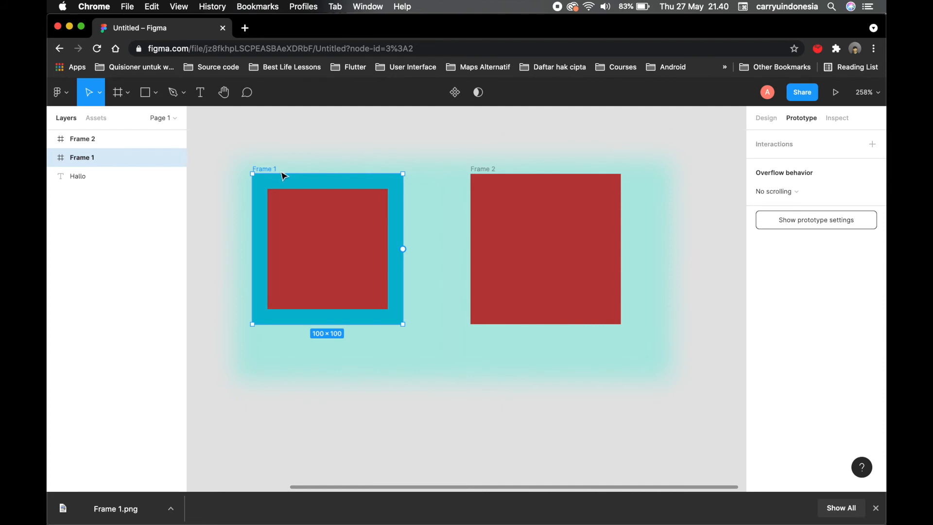
pyautogui.click(403, 249)
pyautogui.moveTo(403, 250); pyautogui.dragTo(489, 237)
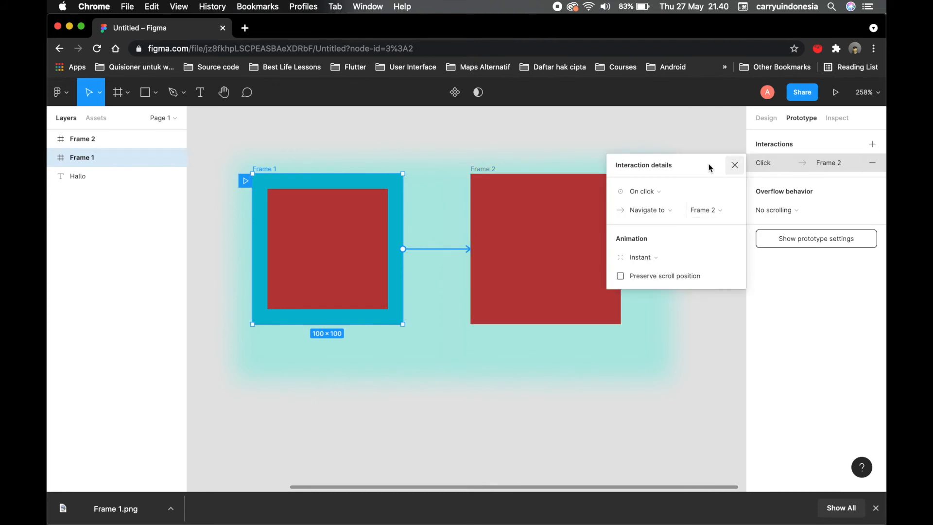
# Step: Review the interaction's trigger, action, destination and animation options, keeping On click, Navigate to, Frame 2 and Instant, and close its details
pyautogui.click(666, 192)
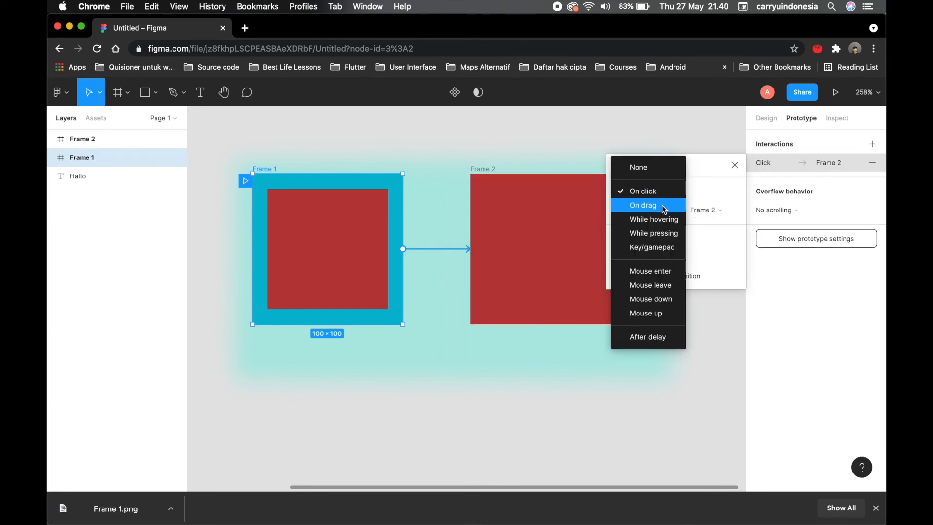
pyautogui.click(703, 181)
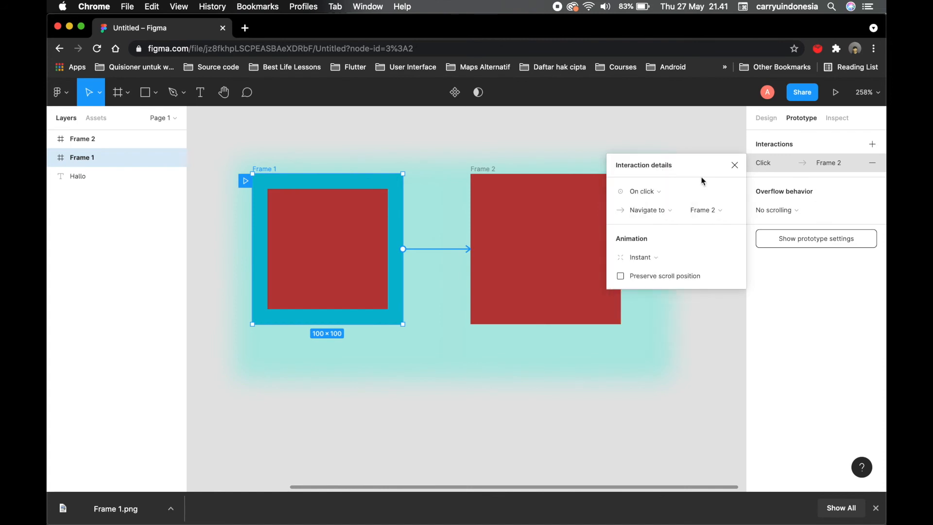
pyautogui.click(665, 210)
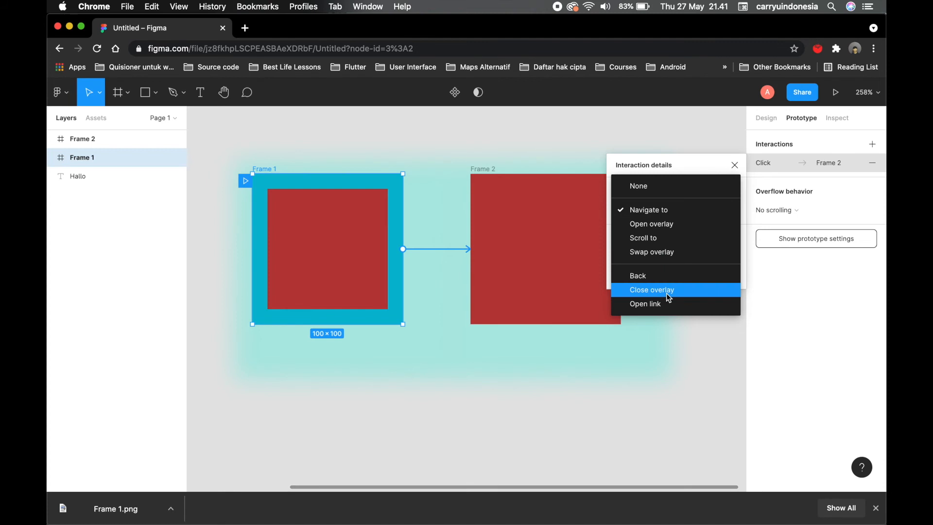
pyautogui.click(659, 212)
pyautogui.click(693, 212)
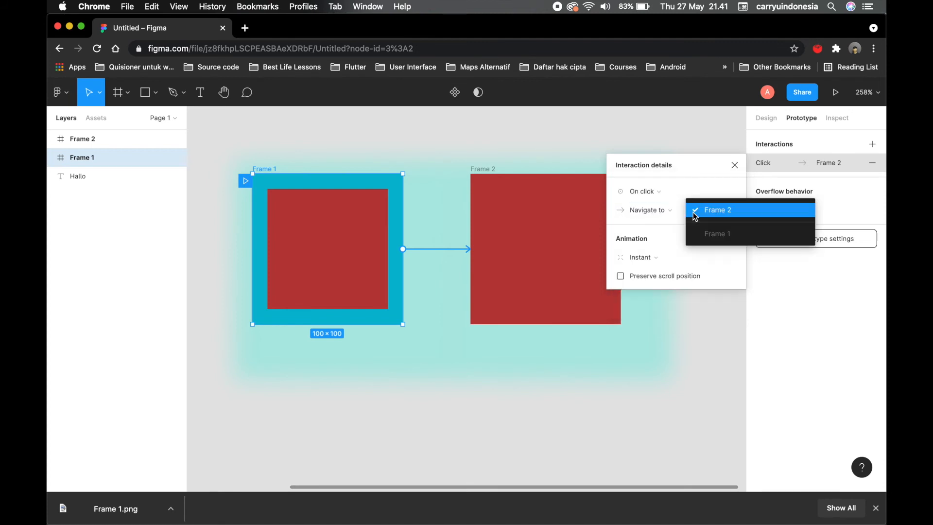
pyautogui.click(725, 212)
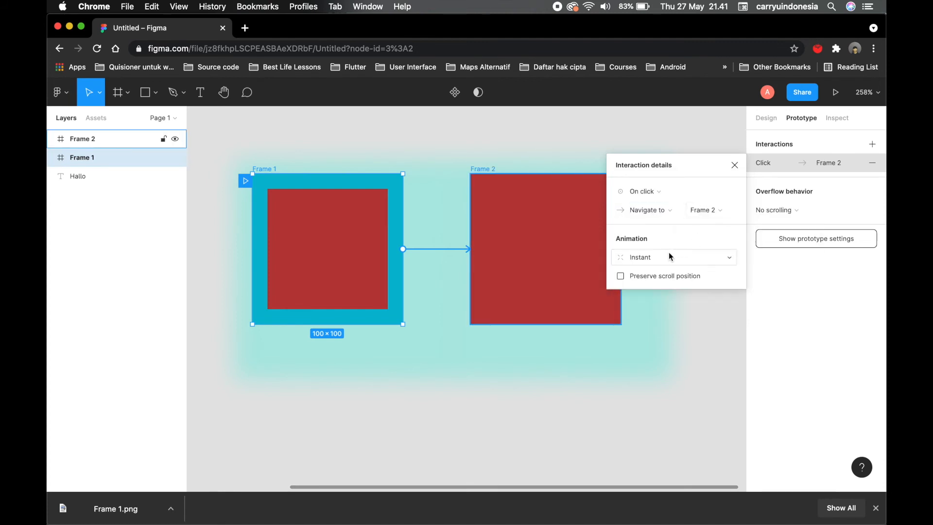
pyautogui.click(651, 256)
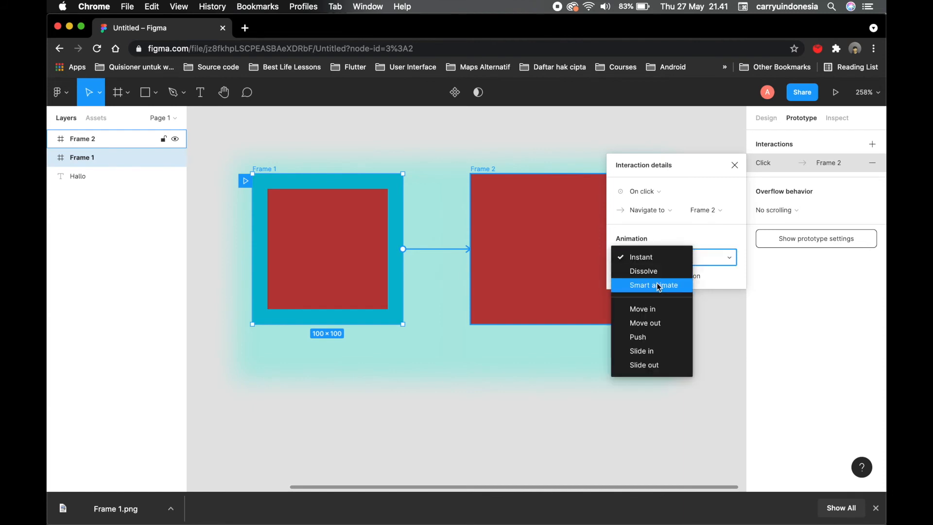
pyautogui.click(667, 234)
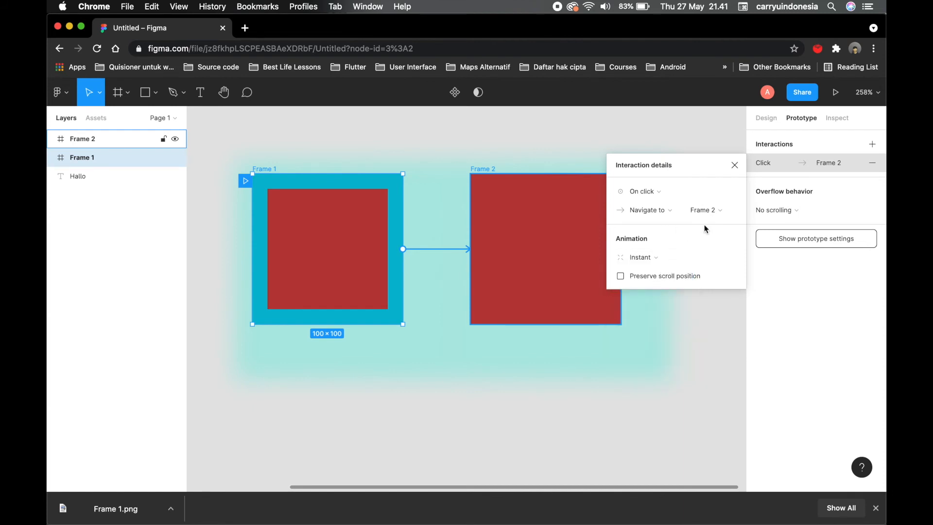
pyautogui.click(738, 168)
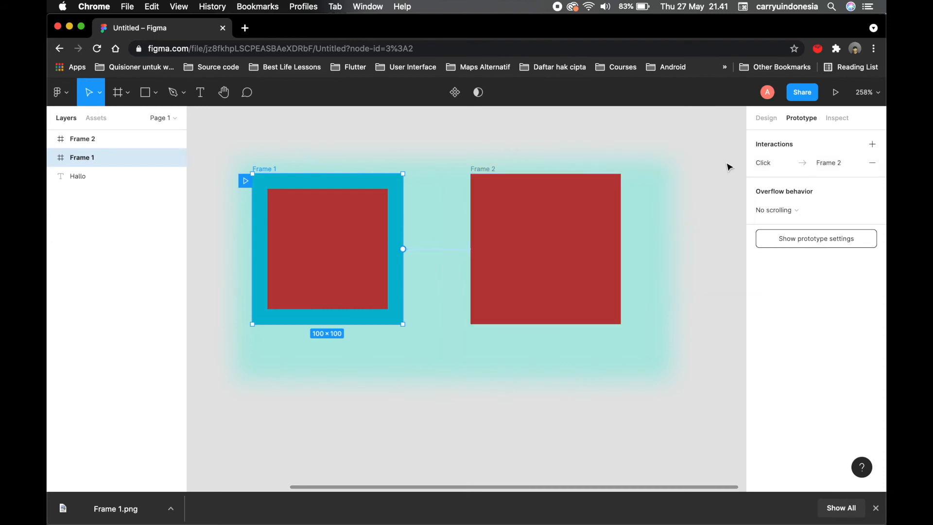
# Step: Inspect Frame 1's properties and set its generated code language to Android
pyautogui.click(837, 118)
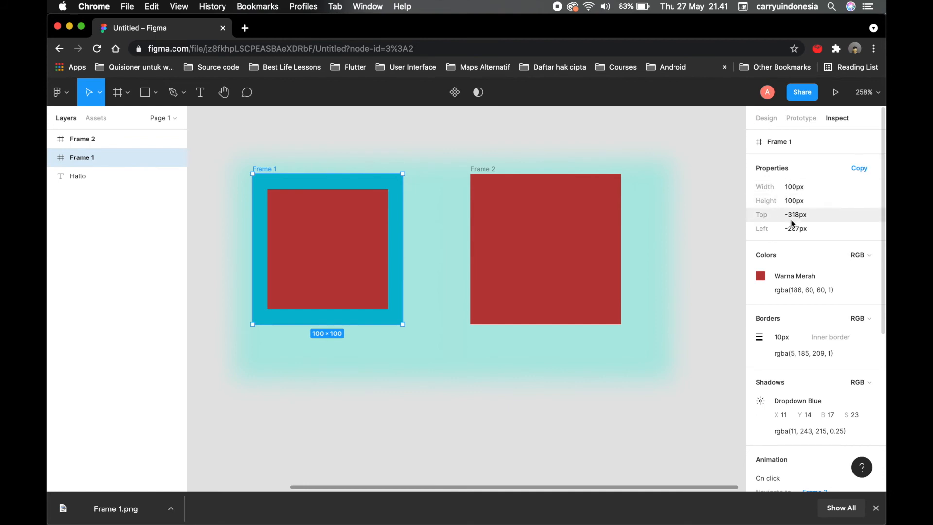
pyautogui.scroll(-6, 792, 221)
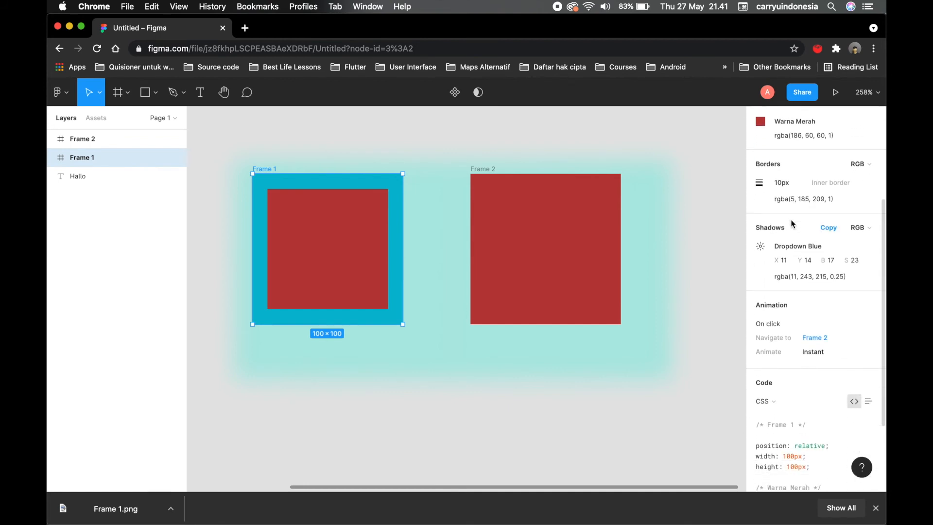
pyautogui.scroll(-4, 791, 219)
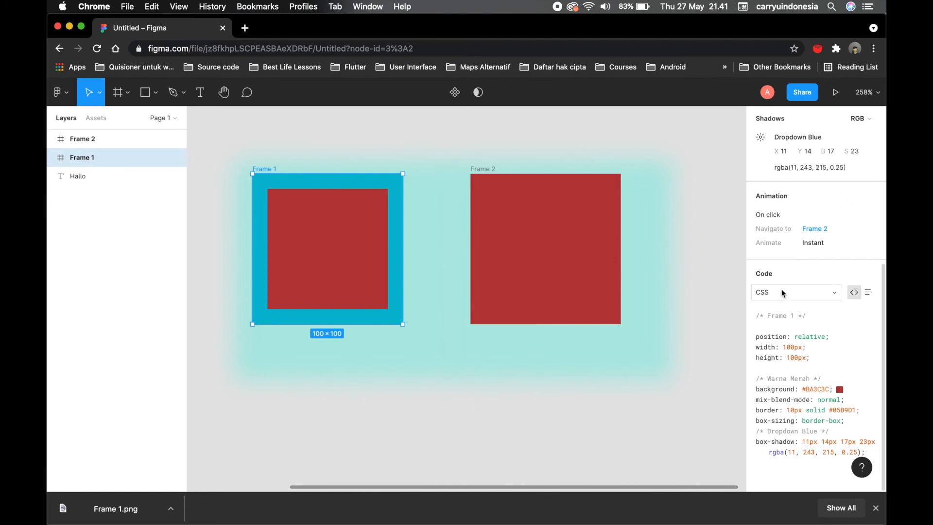
pyautogui.click(781, 292)
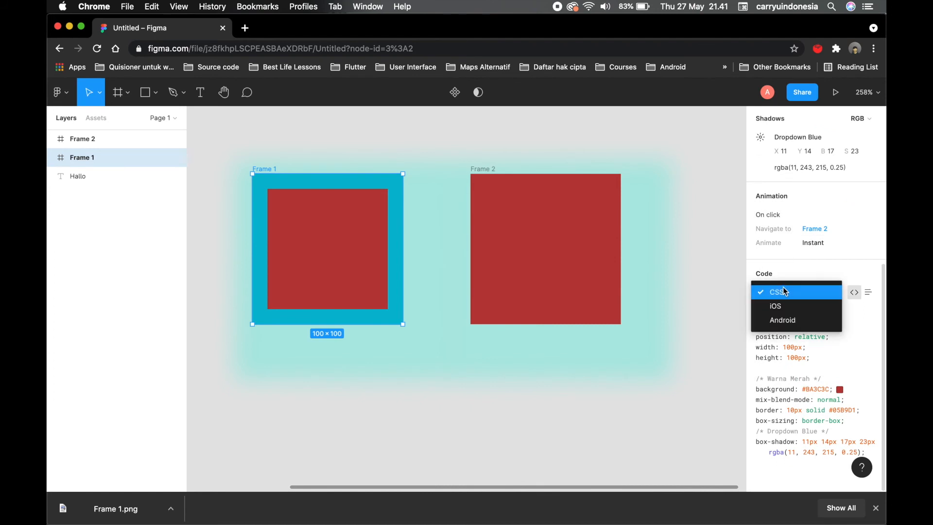
pyautogui.click(786, 320)
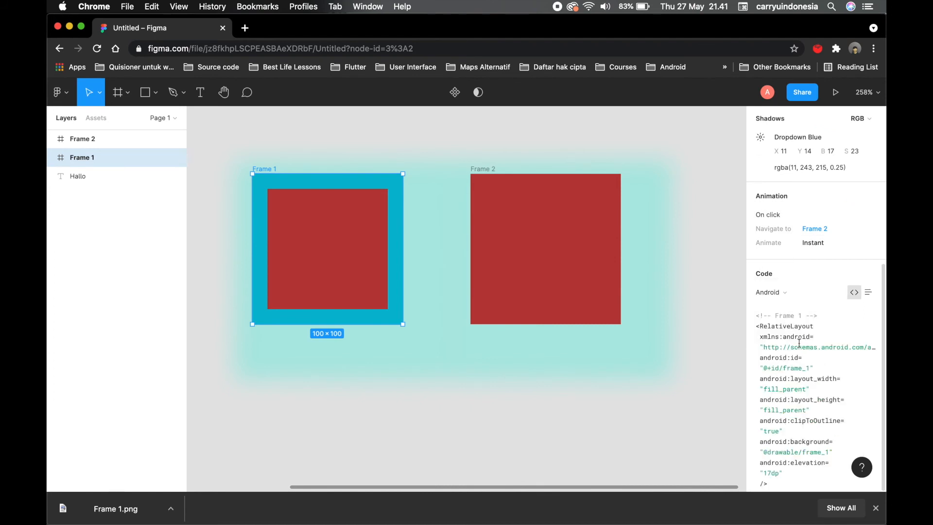
# Step: Examine Frame 1's Android code, switching briefly to the list representation and back to code
pyautogui.scroll(-8, 799, 344)
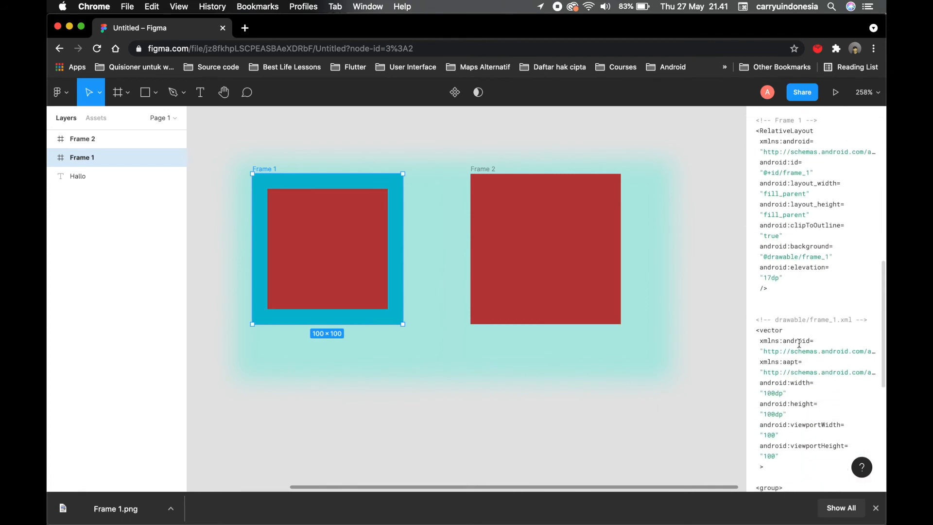
pyautogui.scroll(4, 799, 343)
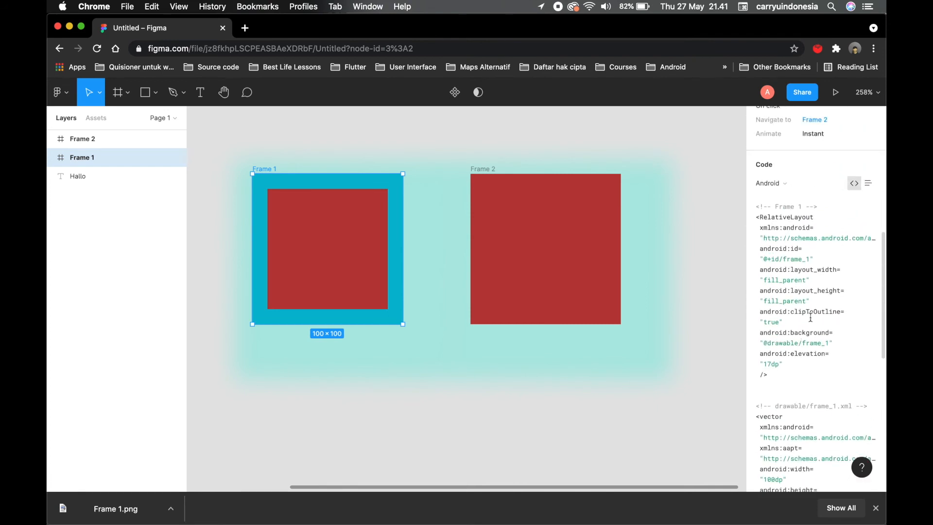
pyautogui.click(872, 191)
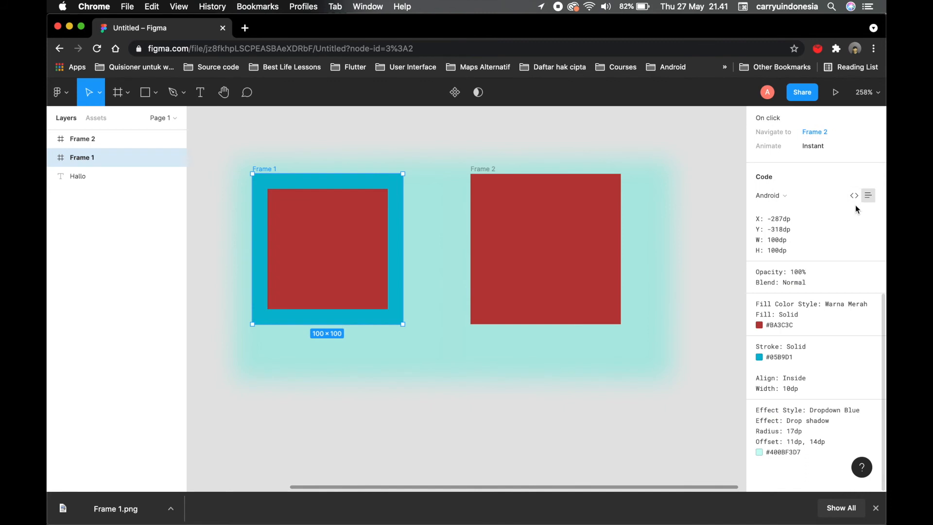
pyautogui.click(855, 198)
pyautogui.scroll(-8, 828, 256)
pyautogui.scroll(-5, 828, 256)
pyautogui.scroll(15, 827, 255)
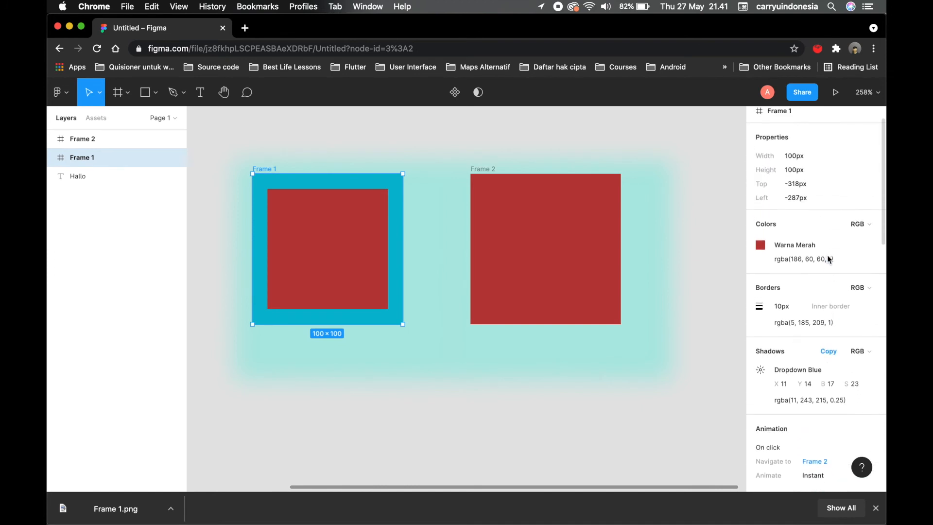
# Step: Examine Frame 1's inspected dimensions, position, colors, borders, shadows, animation and code sections
pyautogui.scroll(2, 829, 258)
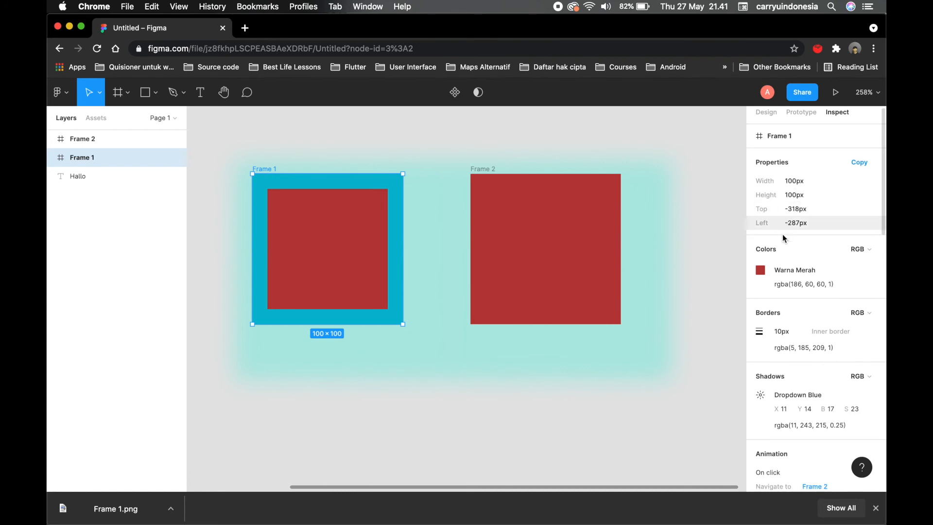
pyautogui.scroll(-2, 782, 234)
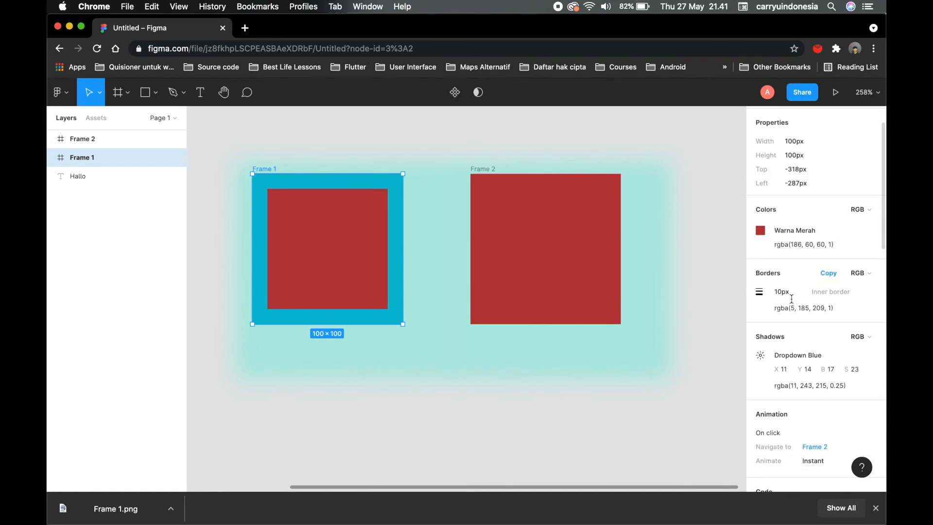
pyautogui.scroll(-1, 788, 293)
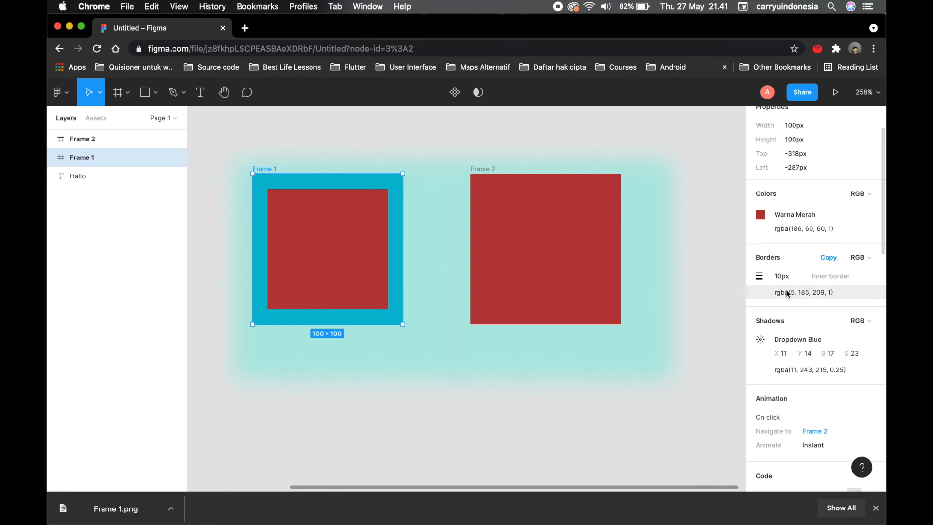
pyautogui.scroll(3, 788, 292)
pyautogui.scroll(-5, 799, 208)
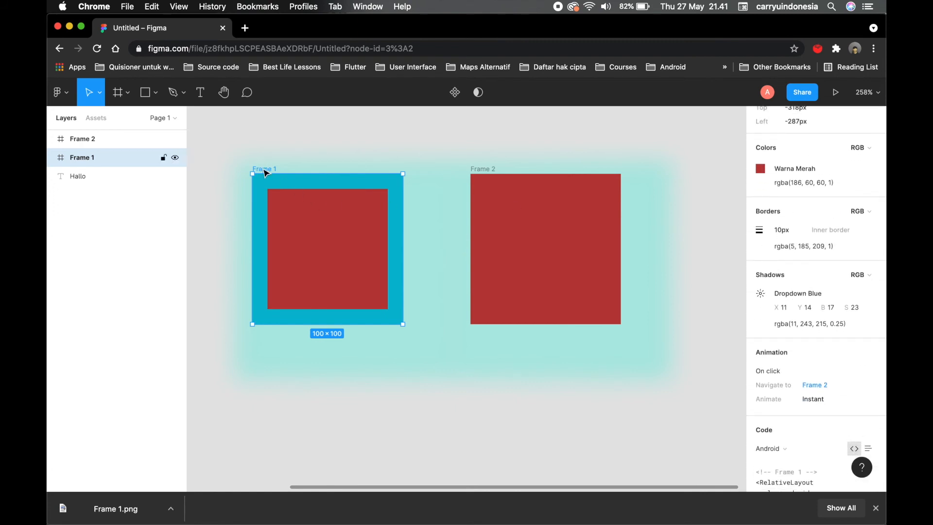
pyautogui.scroll(-5, 818, 241)
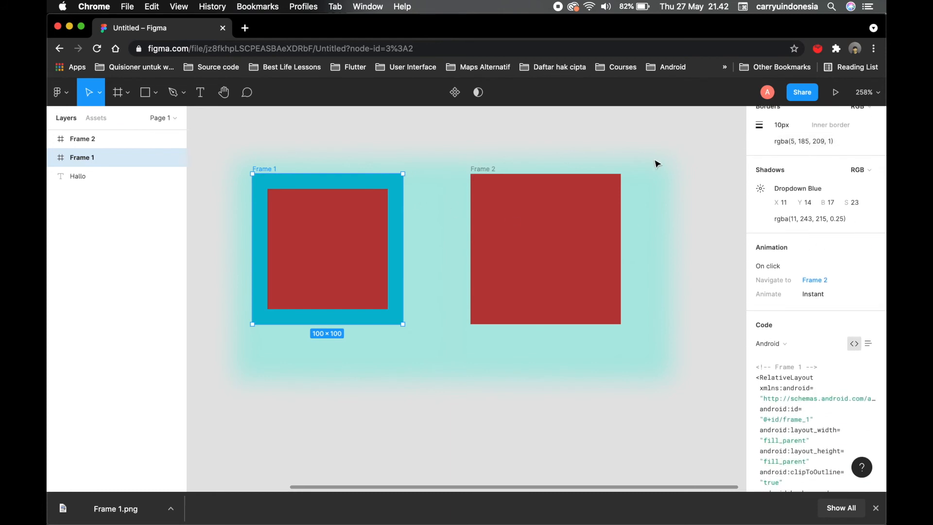
pyautogui.scroll(5, 774, 197)
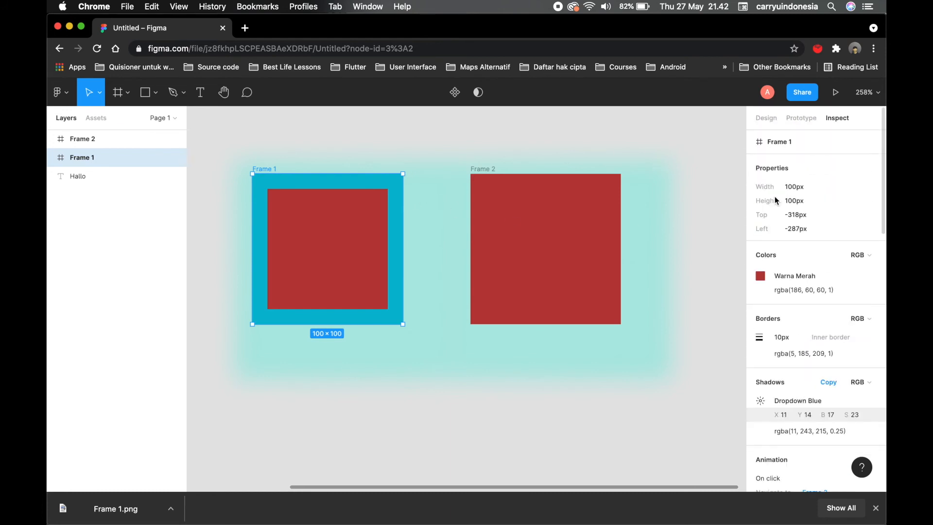
# Step: Review Frame 1's design settings down to its export options, and select the Hallo text to view its properties
pyautogui.click(768, 120)
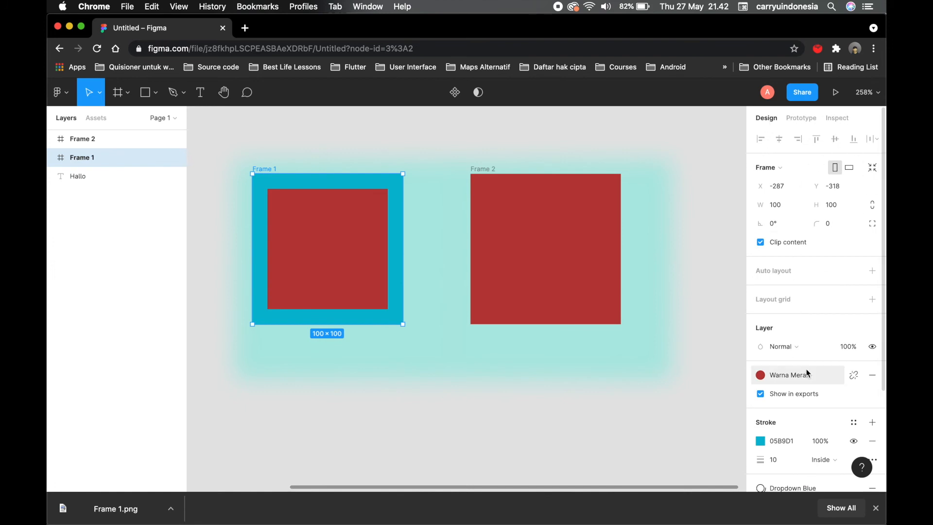
pyautogui.scroll(-5, 807, 373)
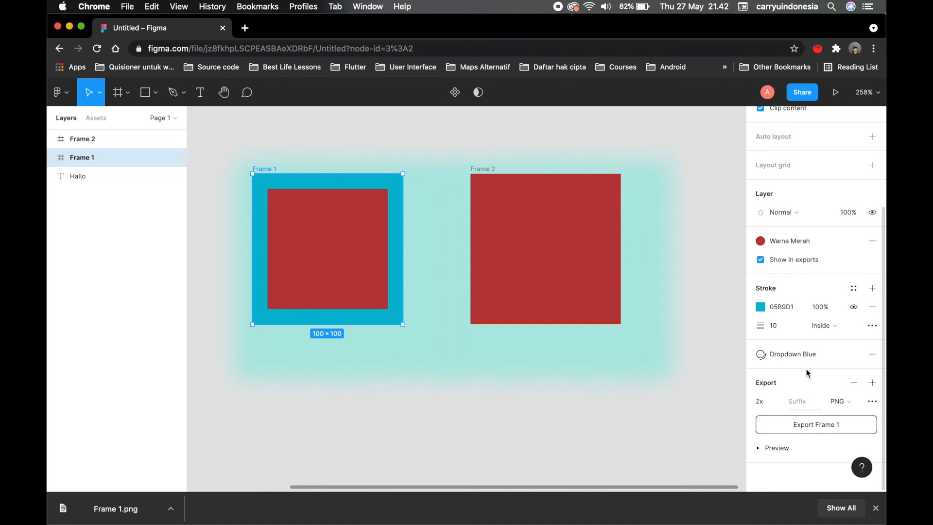
pyautogui.scroll(5, 807, 373)
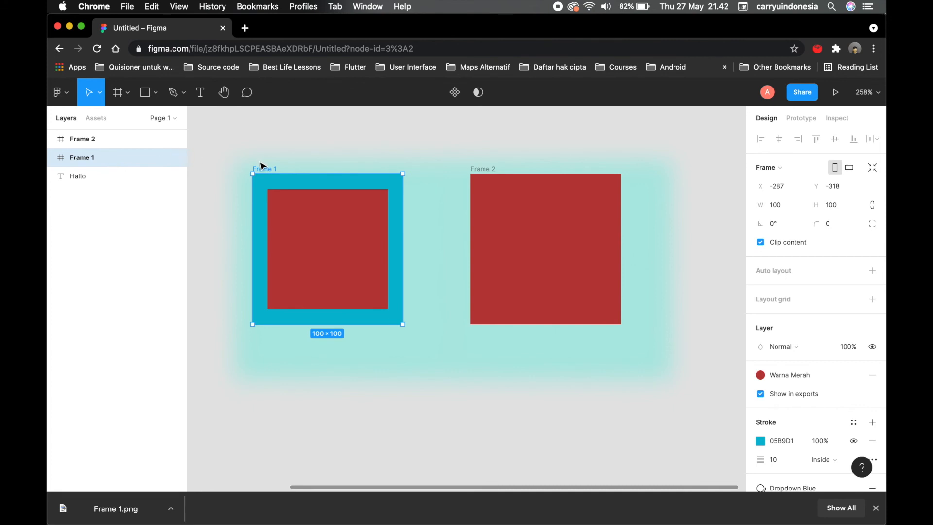
pyautogui.hscroll(-5, 355, 177)
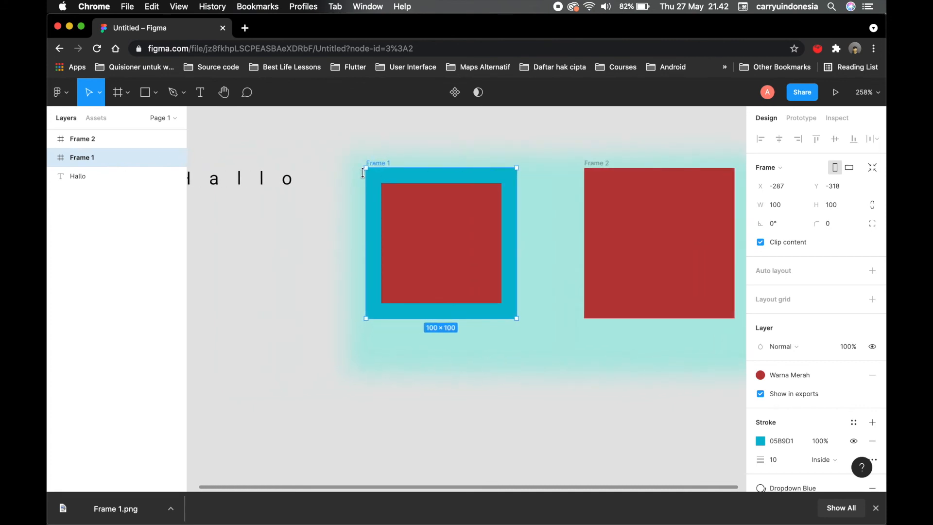
pyautogui.click(288, 175)
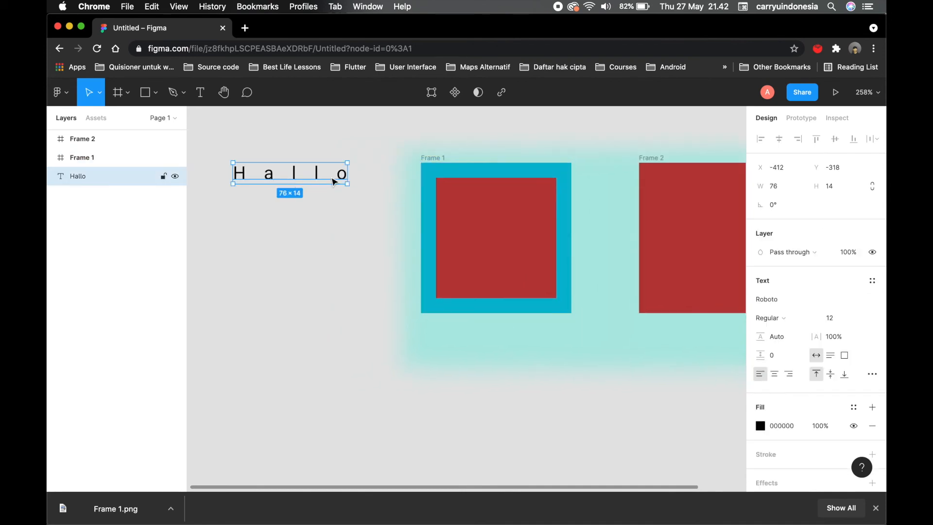
pyautogui.scroll(-5, 340, 176)
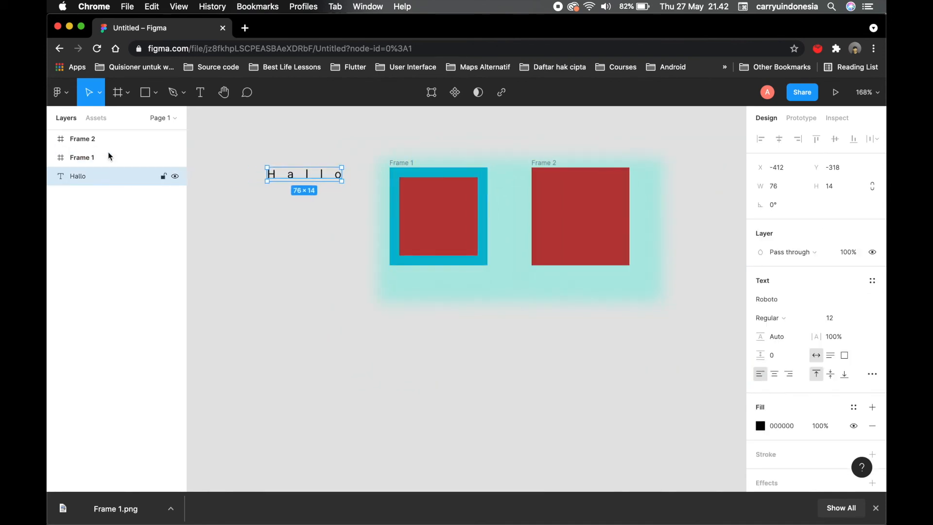
# Step: Lock Frame 2 and try to select and move it on the canvas
pyautogui.click(62, 142)
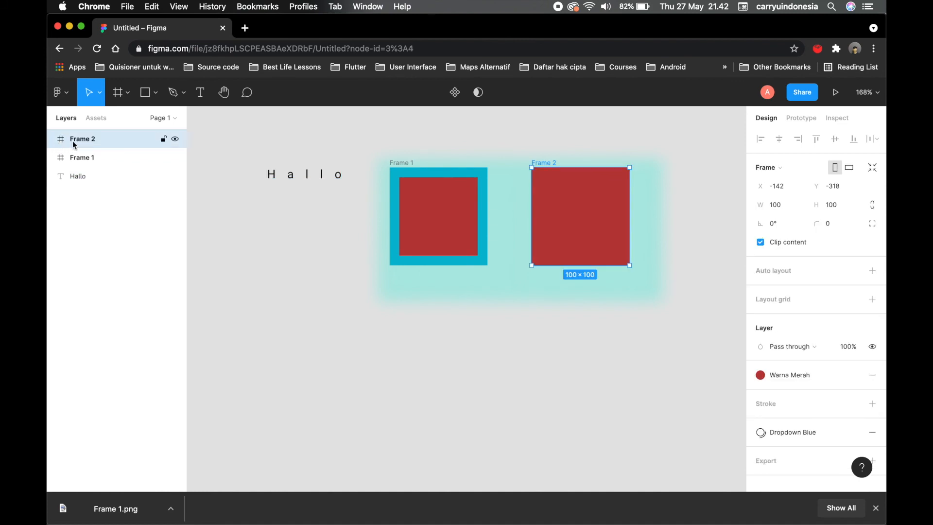
pyautogui.click(164, 139)
pyautogui.moveTo(552, 161); pyautogui.dragTo(571, 215)
pyautogui.moveTo(546, 167); pyautogui.dragTo(607, 255)
pyautogui.click(612, 367)
pyautogui.moveTo(560, 222); pyautogui.dragTo(590, 184)
pyautogui.click(538, 183)
pyautogui.click(265, 178)
# Step: Unlock Frame 2 and toggle its visibility off and back on
pyautogui.click(164, 141)
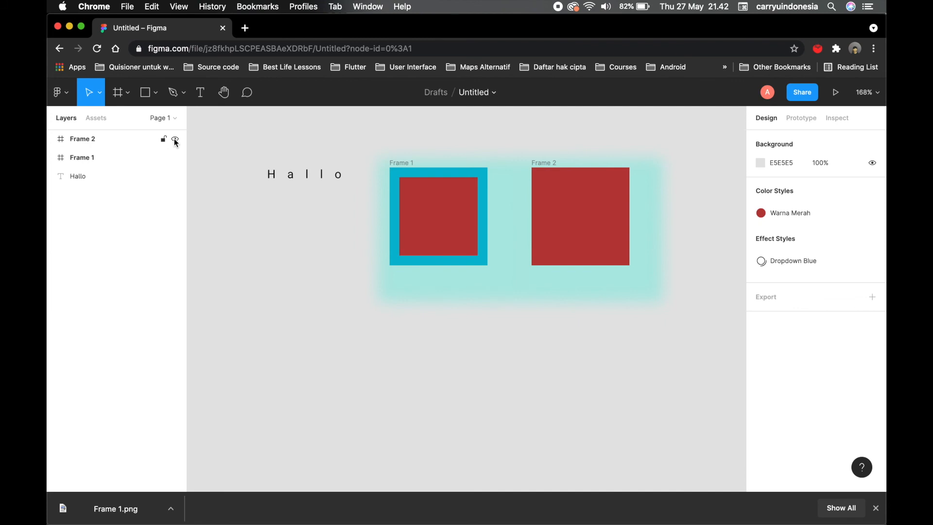
pyautogui.click(175, 140)
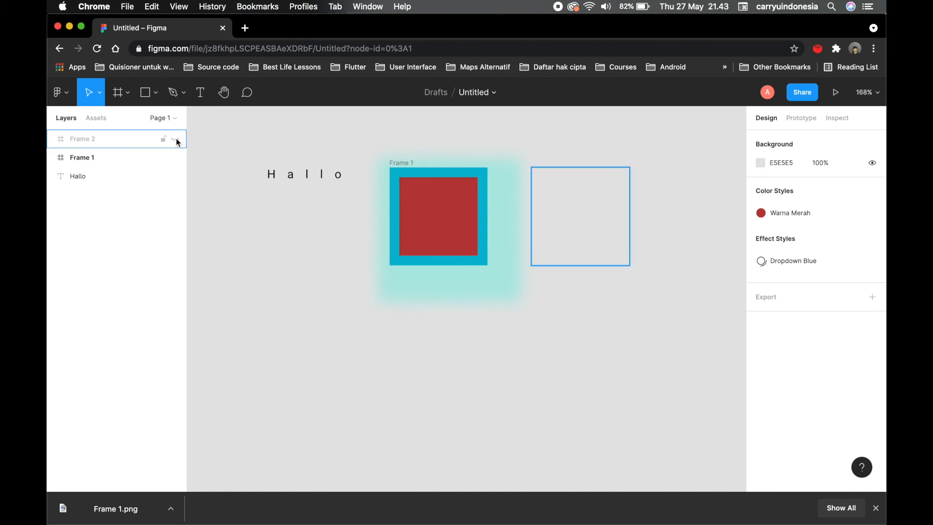
pyautogui.click(176, 140)
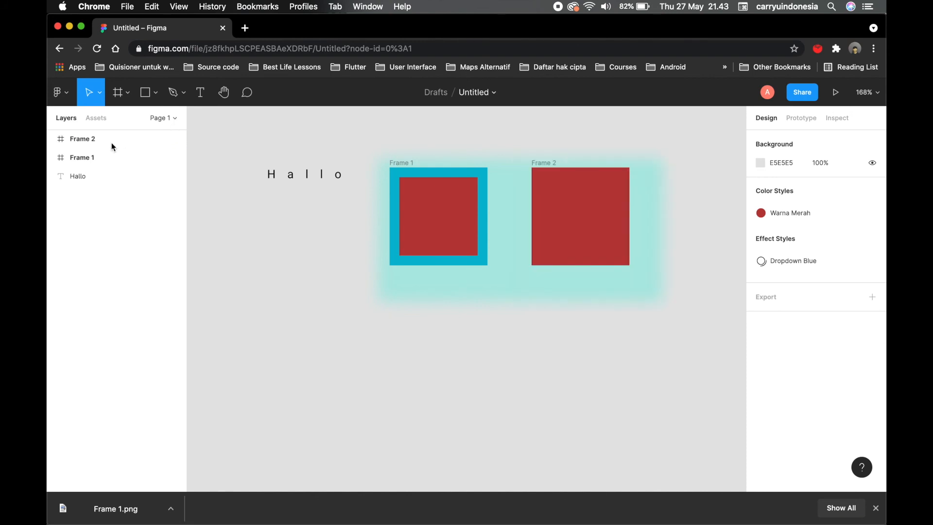
# Step: Add a second page to the file and place a 100 × 100 frame on it
pyautogui.click(97, 119)
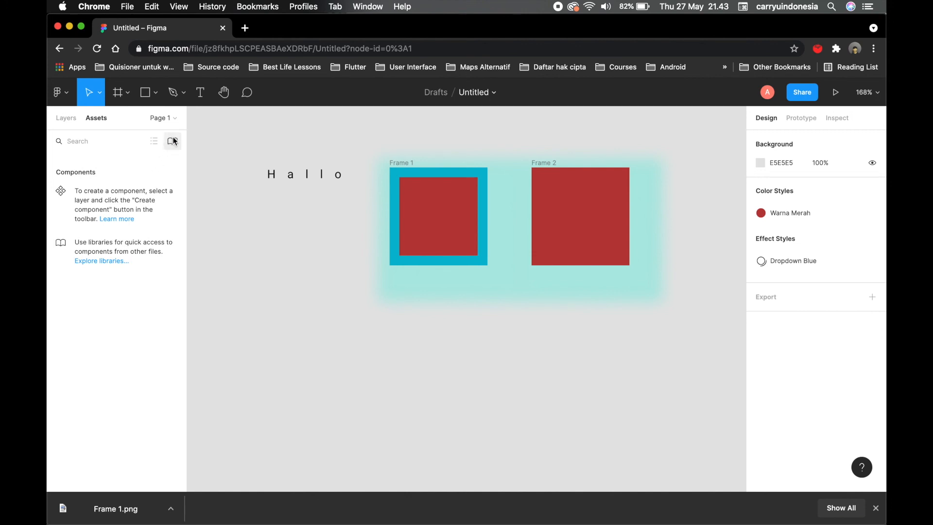
pyautogui.click(168, 123)
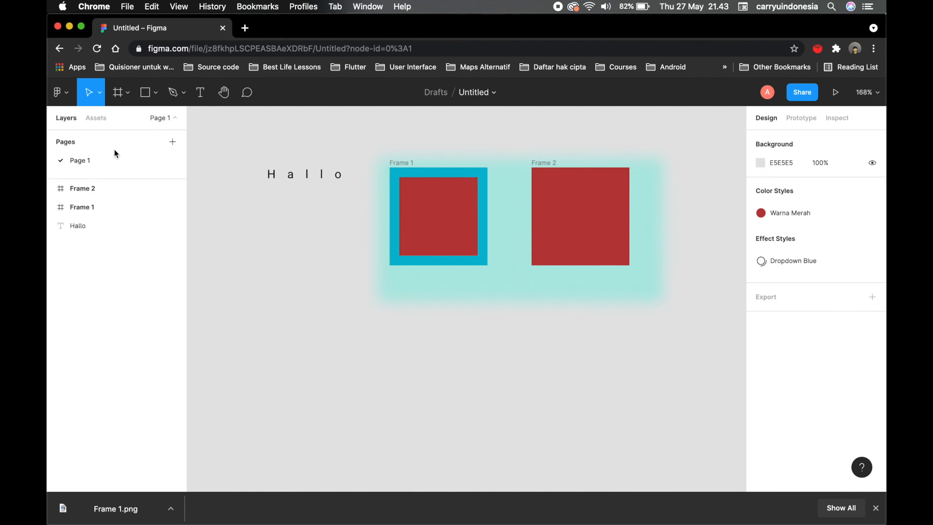
pyautogui.click(173, 141)
pyautogui.click(350, 183)
pyautogui.click(296, 196)
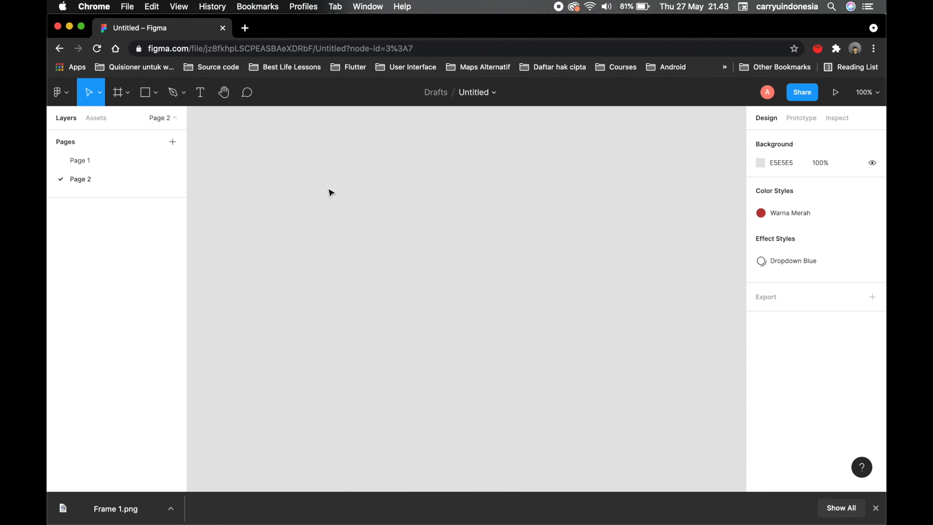
pyautogui.press('f')
pyautogui.click(317, 159)
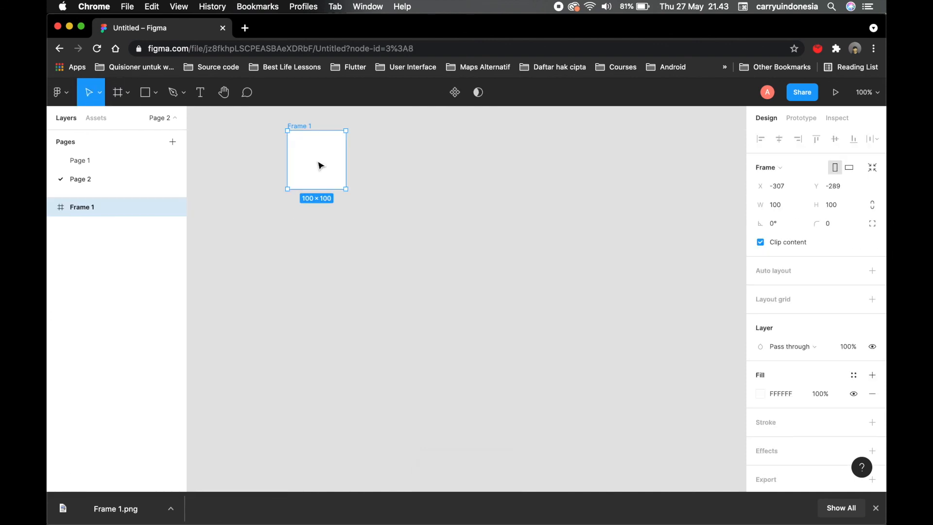
# Step: Return to Page 1 and review the component assets and the list of pages
pyautogui.click(130, 163)
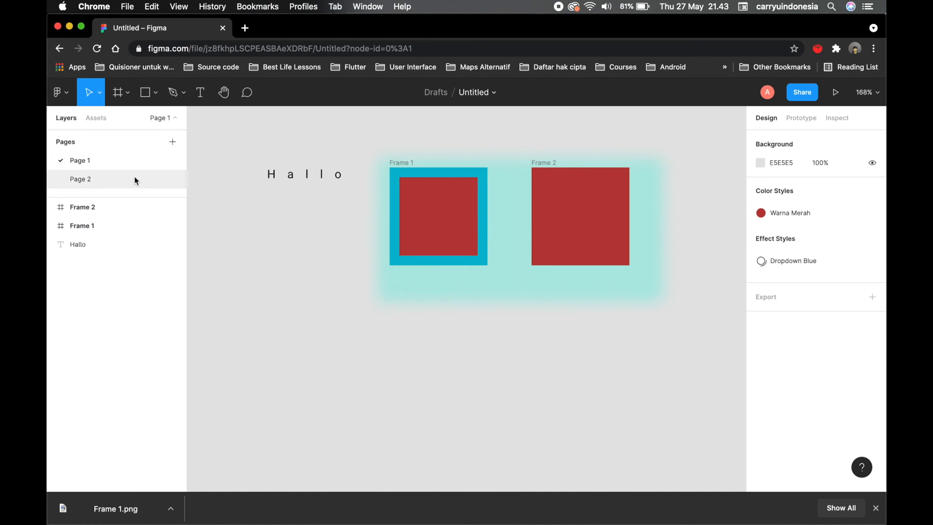
pyautogui.click(94, 124)
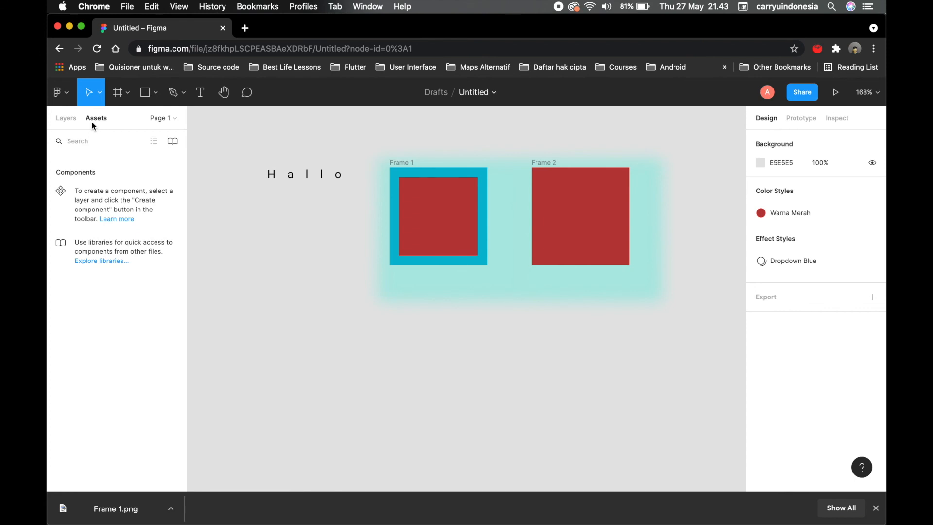
pyautogui.click(167, 117)
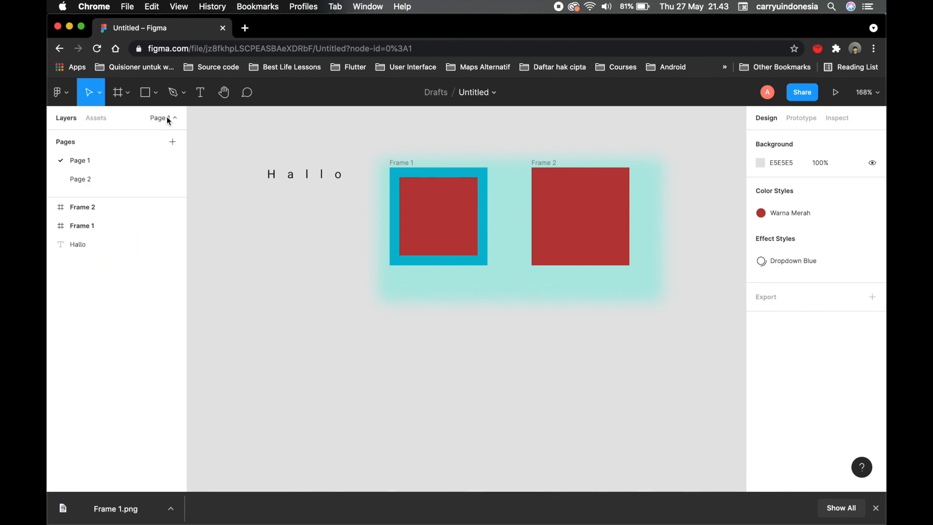
pyautogui.click(164, 118)
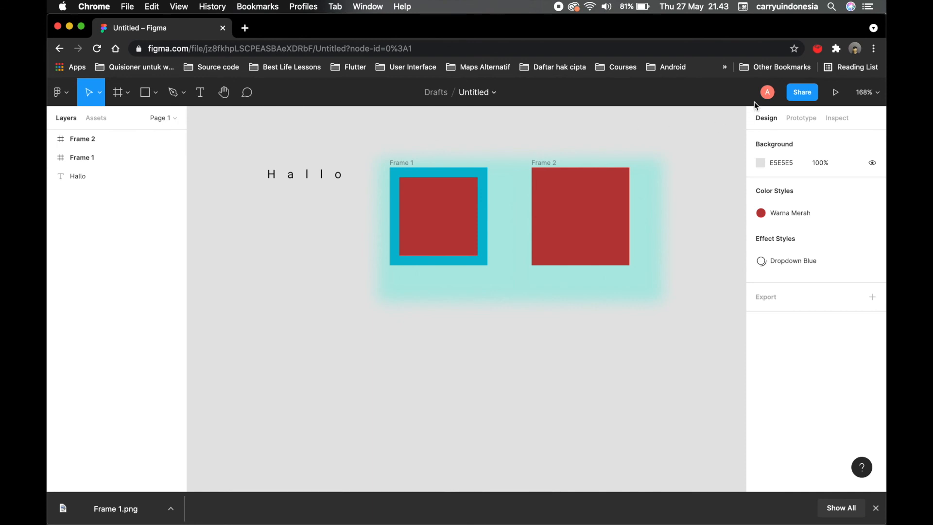
# Step: Rename the file as Buat Frame
pyautogui.click(469, 95)
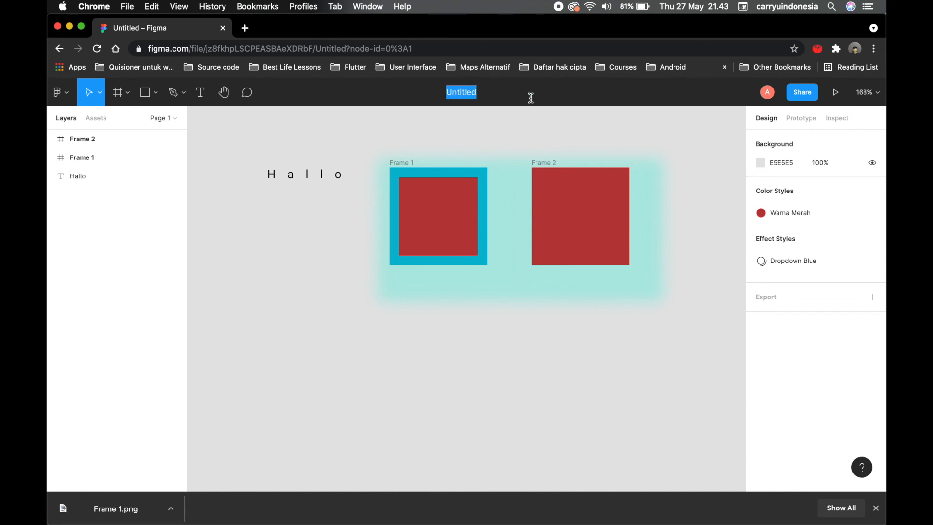
pyautogui.write('Buat Frame')
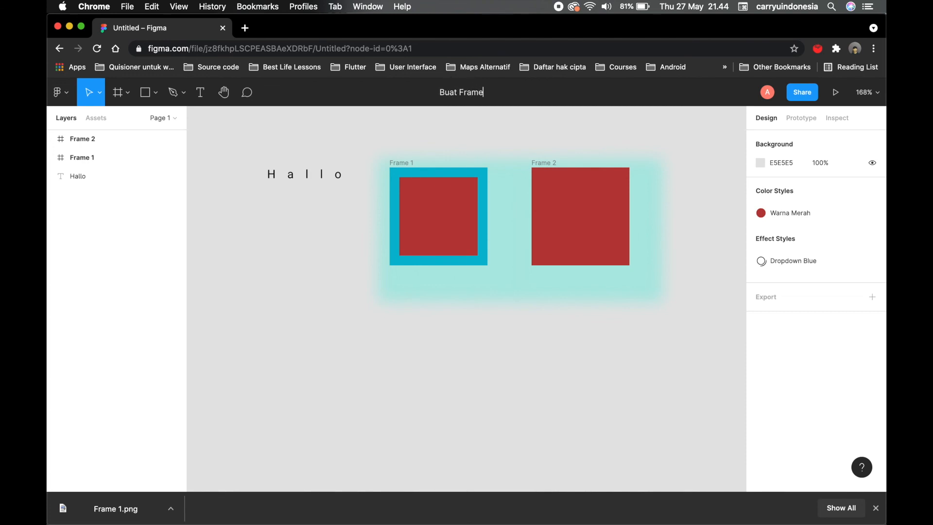
pyautogui.press('Return')
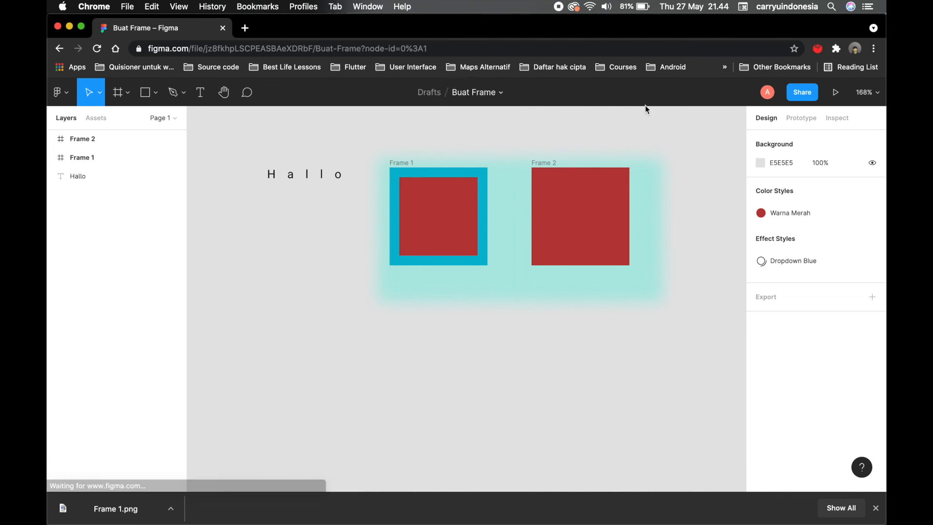
# Step: Review the file's sharing options for inviting people and publishing to the Community, and close them without sharing
pyautogui.click(792, 96)
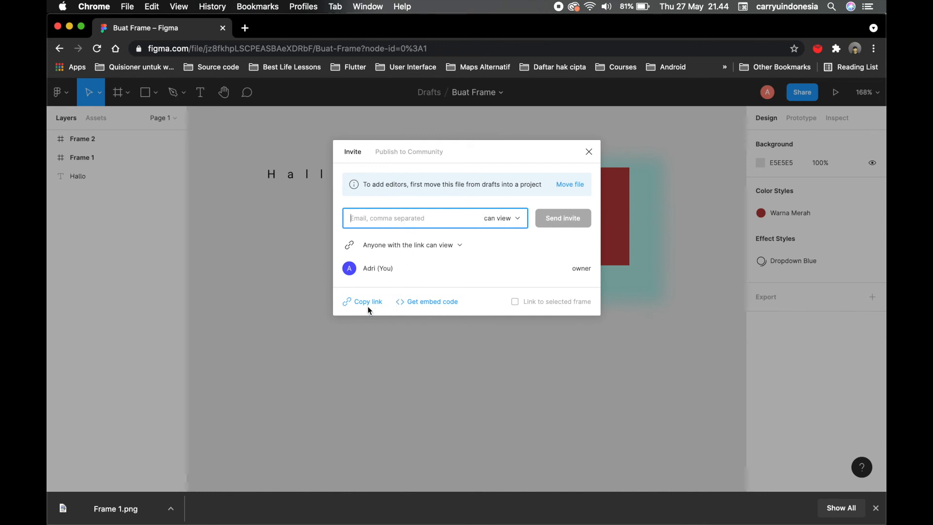
pyautogui.click(407, 154)
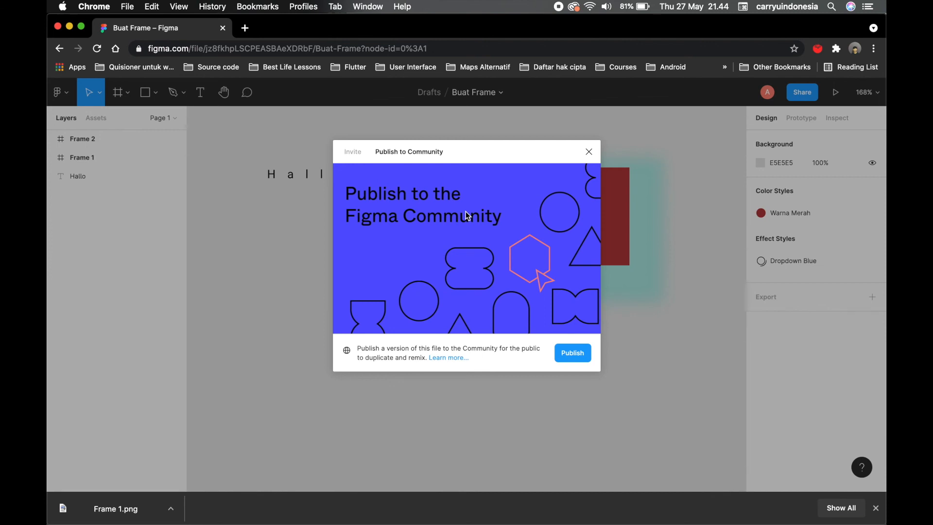
pyautogui.click(358, 155)
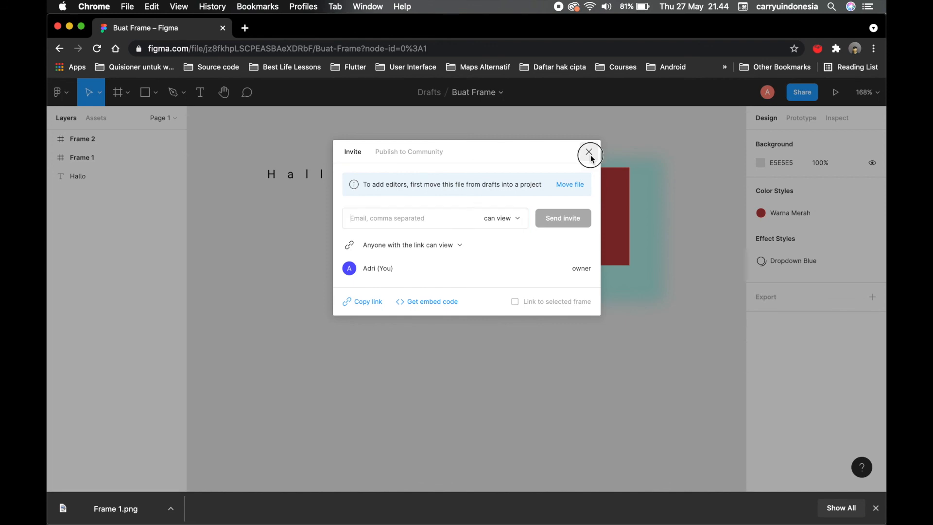
pyautogui.click(589, 153)
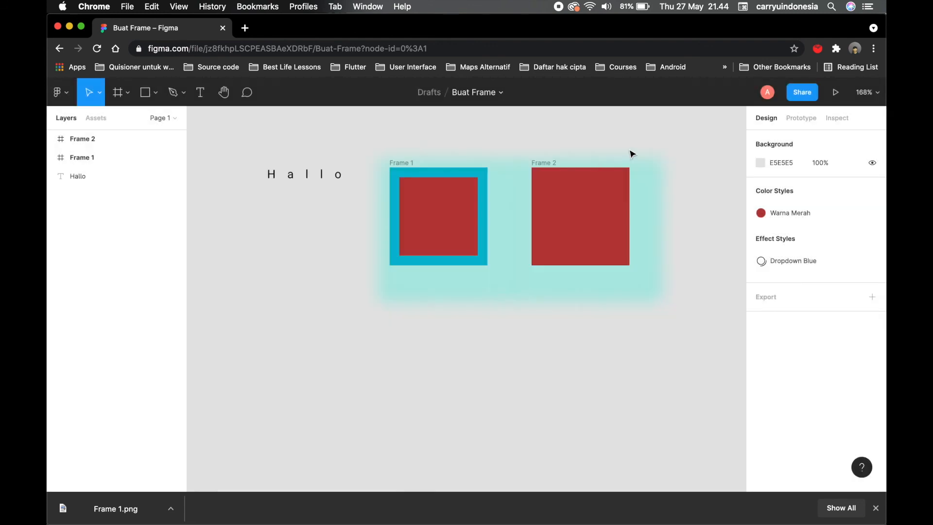
# Step: Present the Page 1 prototype, dismiss the downloads bar, and test Frame 1's link to Frame 2
pyautogui.click(837, 94)
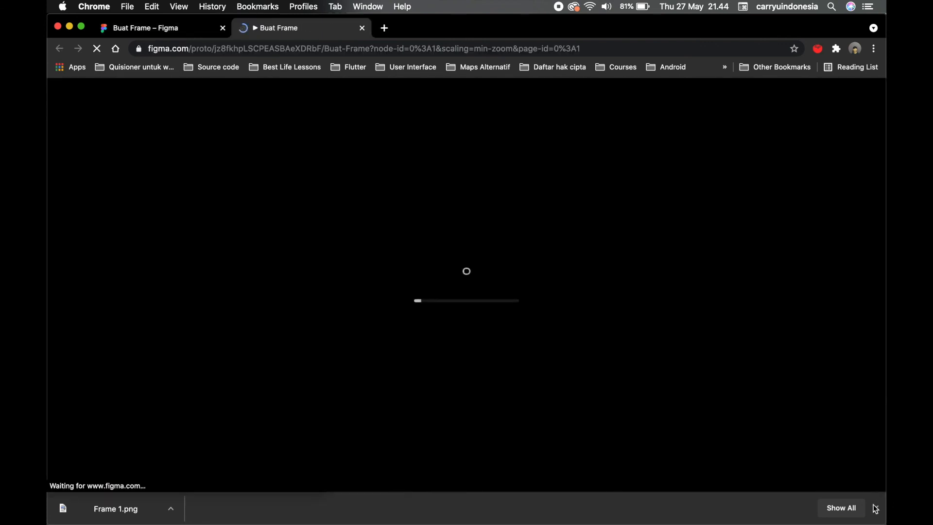
pyautogui.click(876, 508)
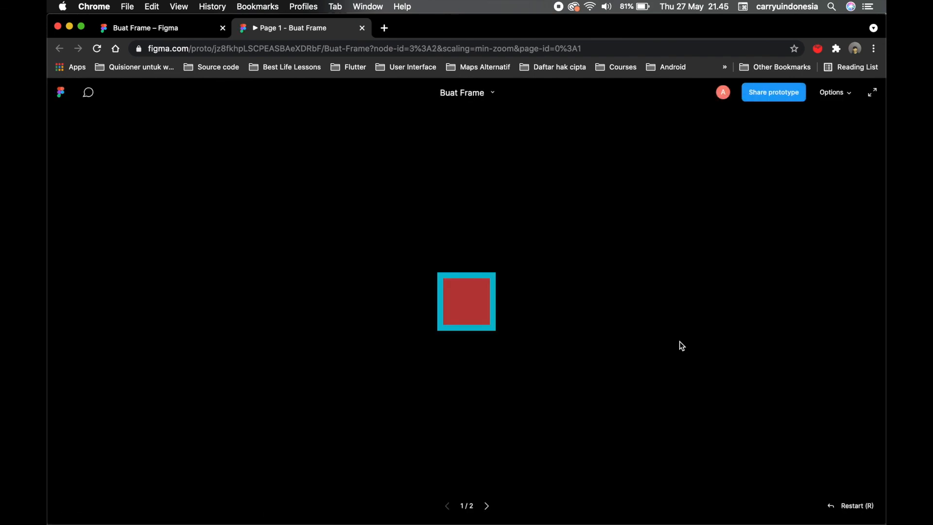
pyautogui.click(468, 298)
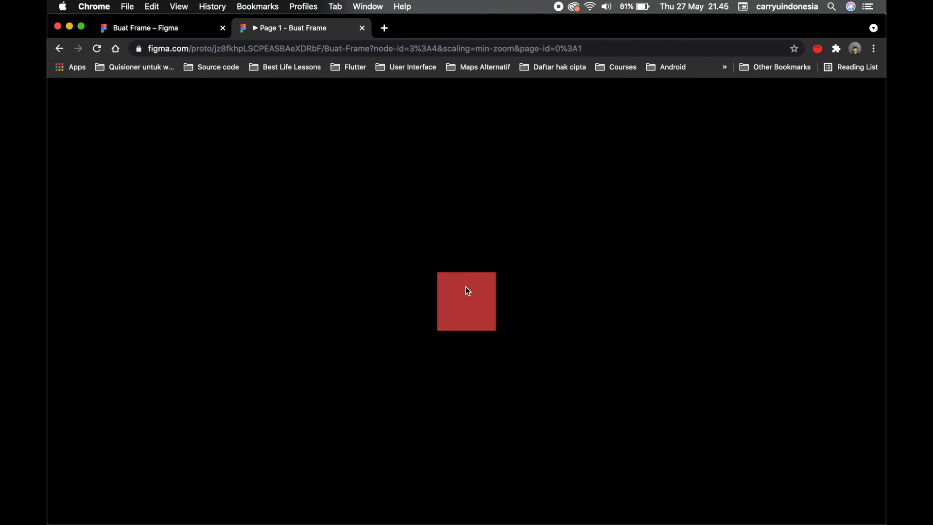
# Step: Return to the Buat Frame design file and set the canvas zoom to 100%
pyautogui.click(162, 31)
pyautogui.click(596, 186)
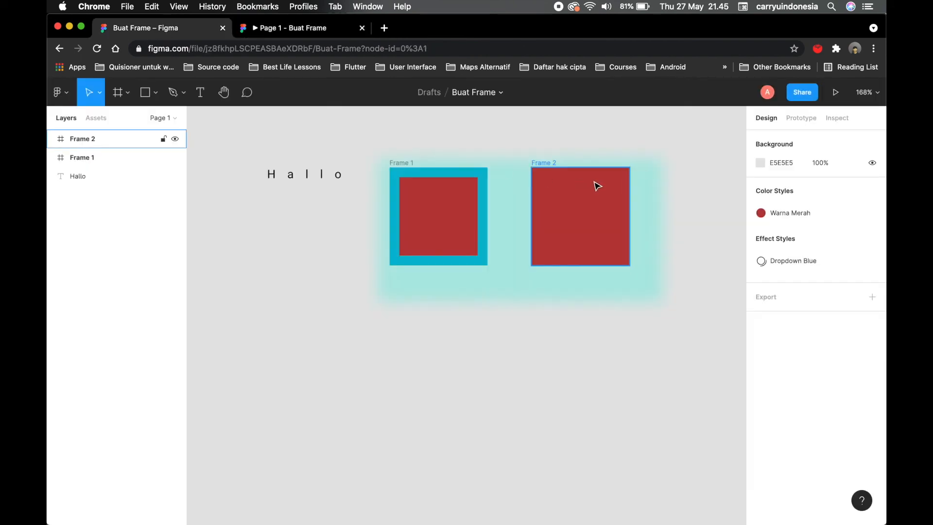
pyautogui.click(869, 91)
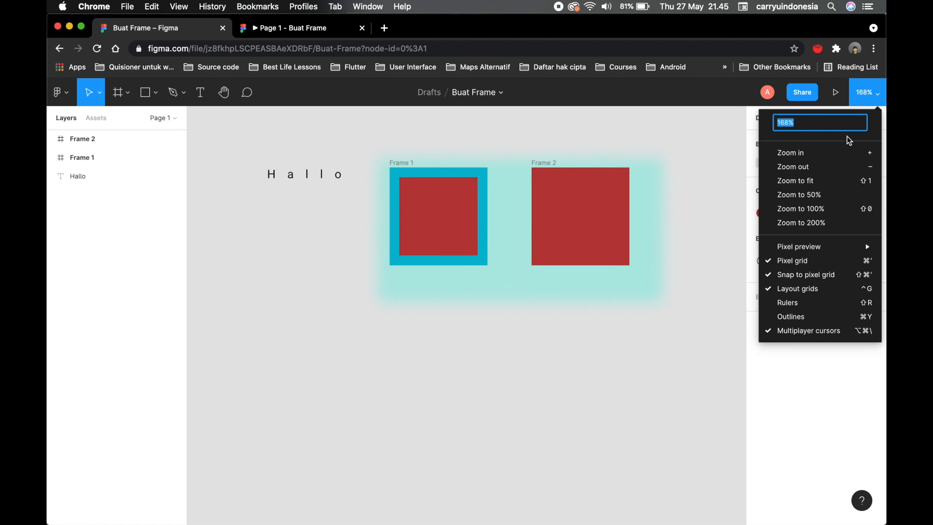
pyautogui.click(816, 208)
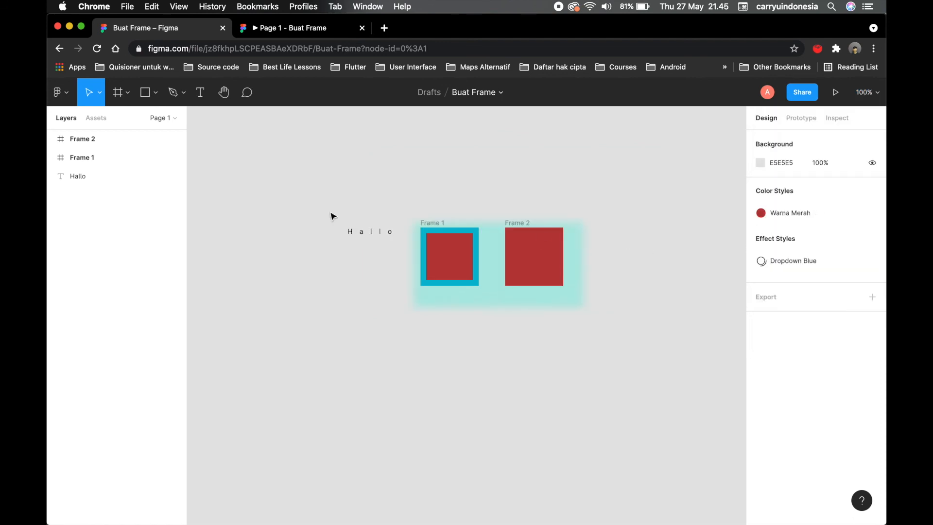